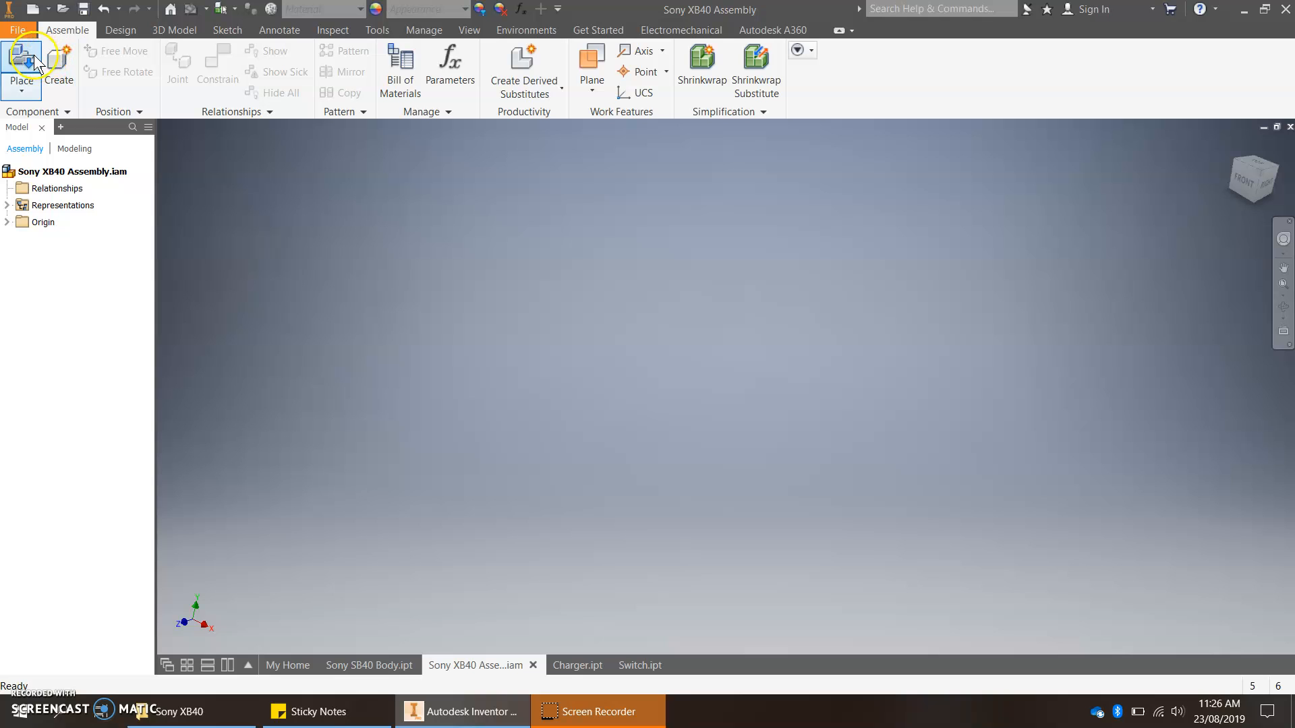
Step: Review the part files in the Sony XB40 project folder in File Explorer, returning to the Inventor assembly
left_click(181, 712)
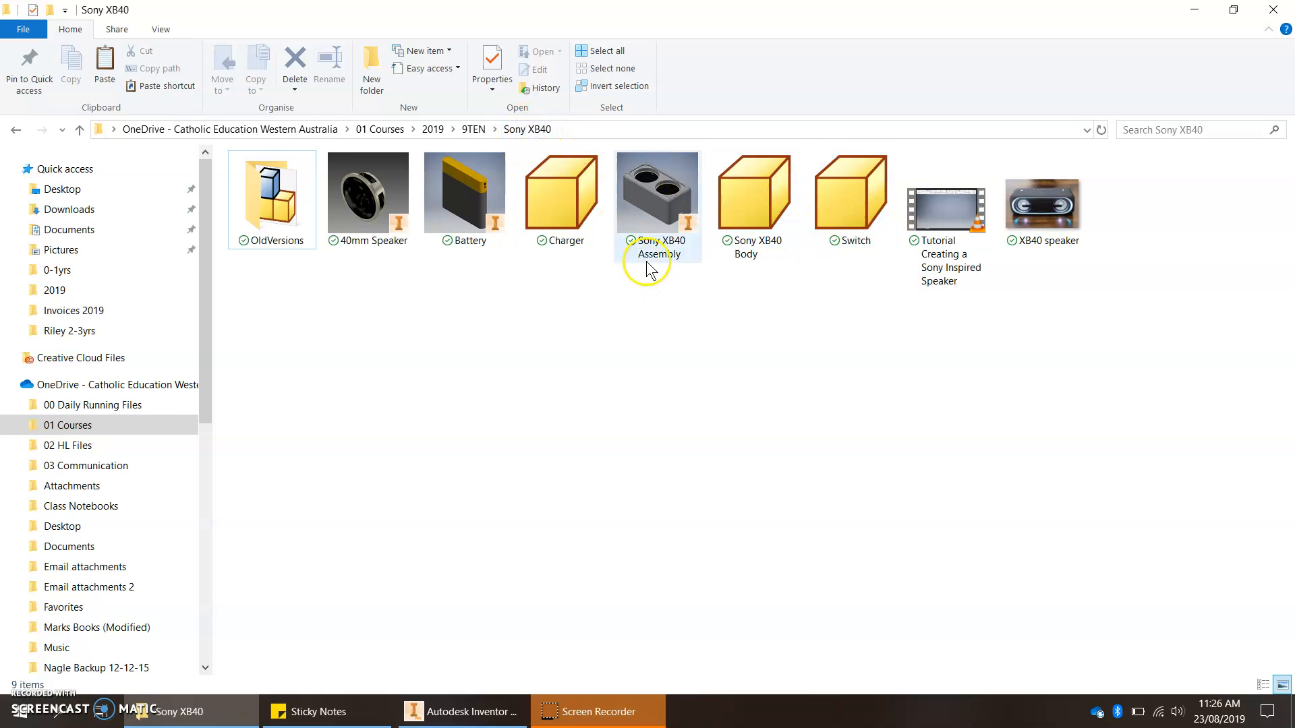
left_click(503, 712)
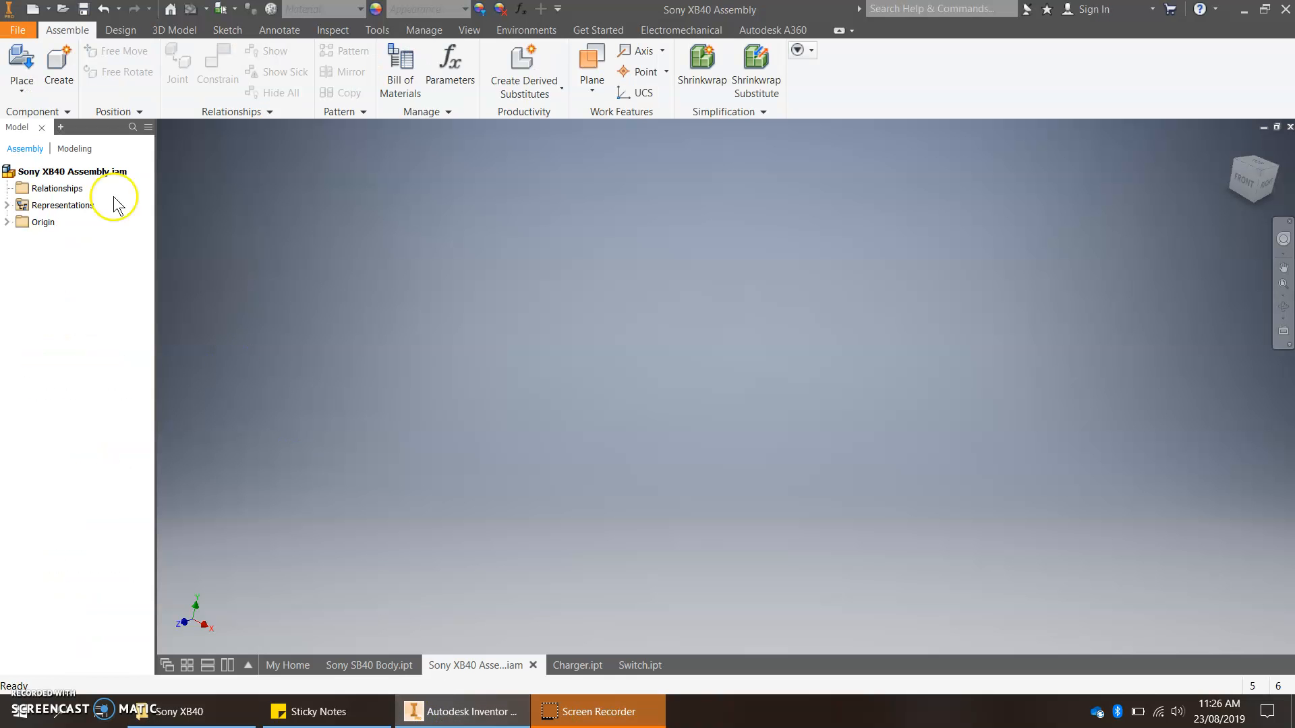
left_click(22, 59)
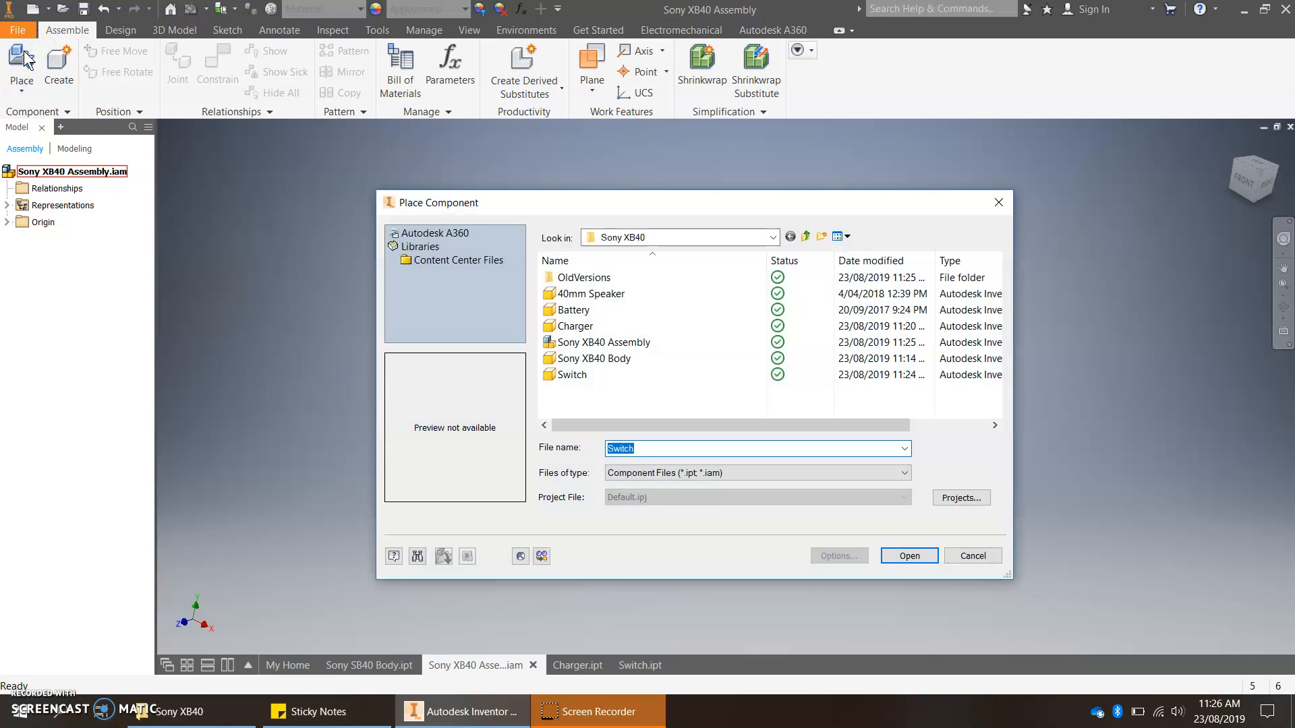
left_click(998, 202)
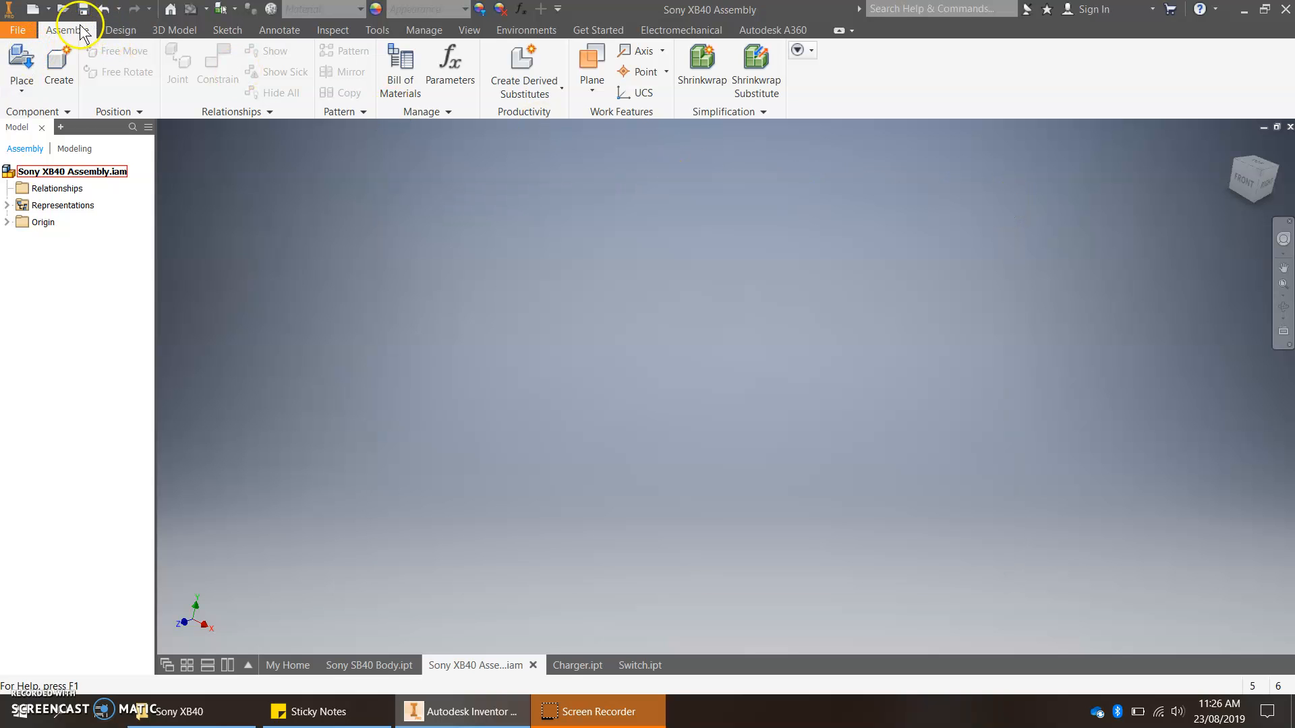
left_click(18, 31)
left_click(42, 92)
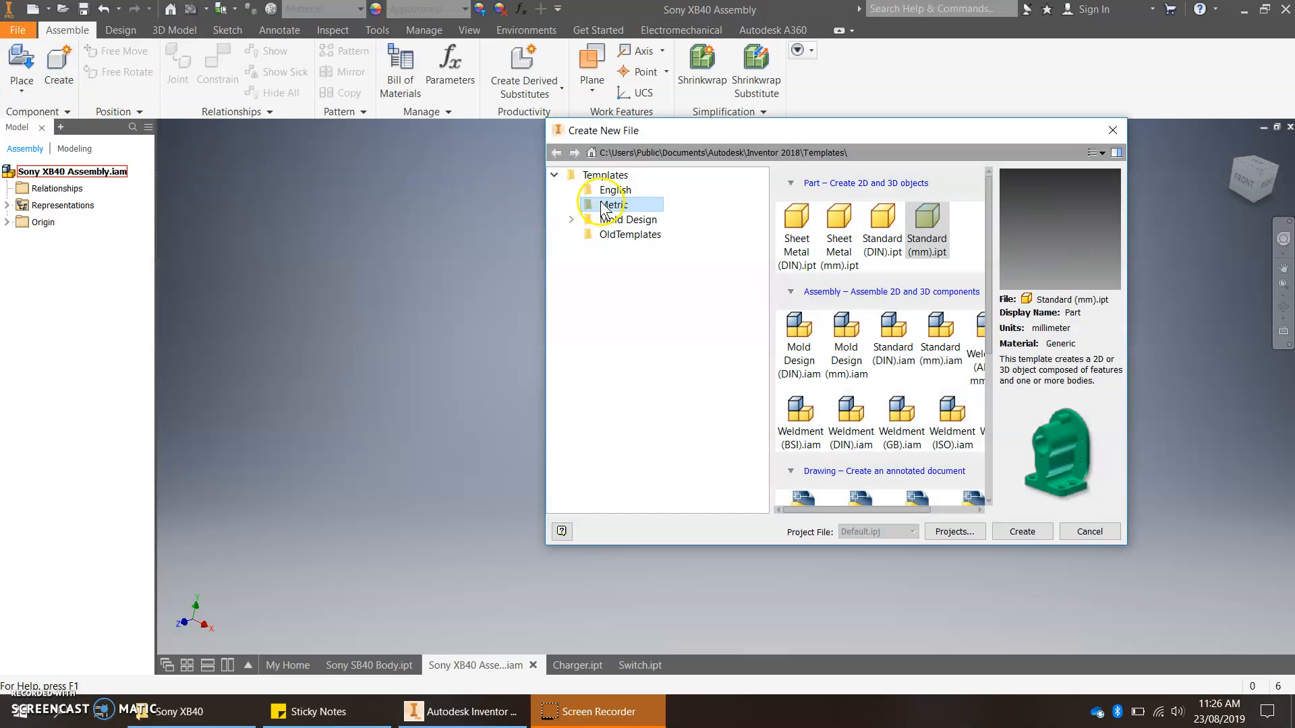
left_click(611, 205)
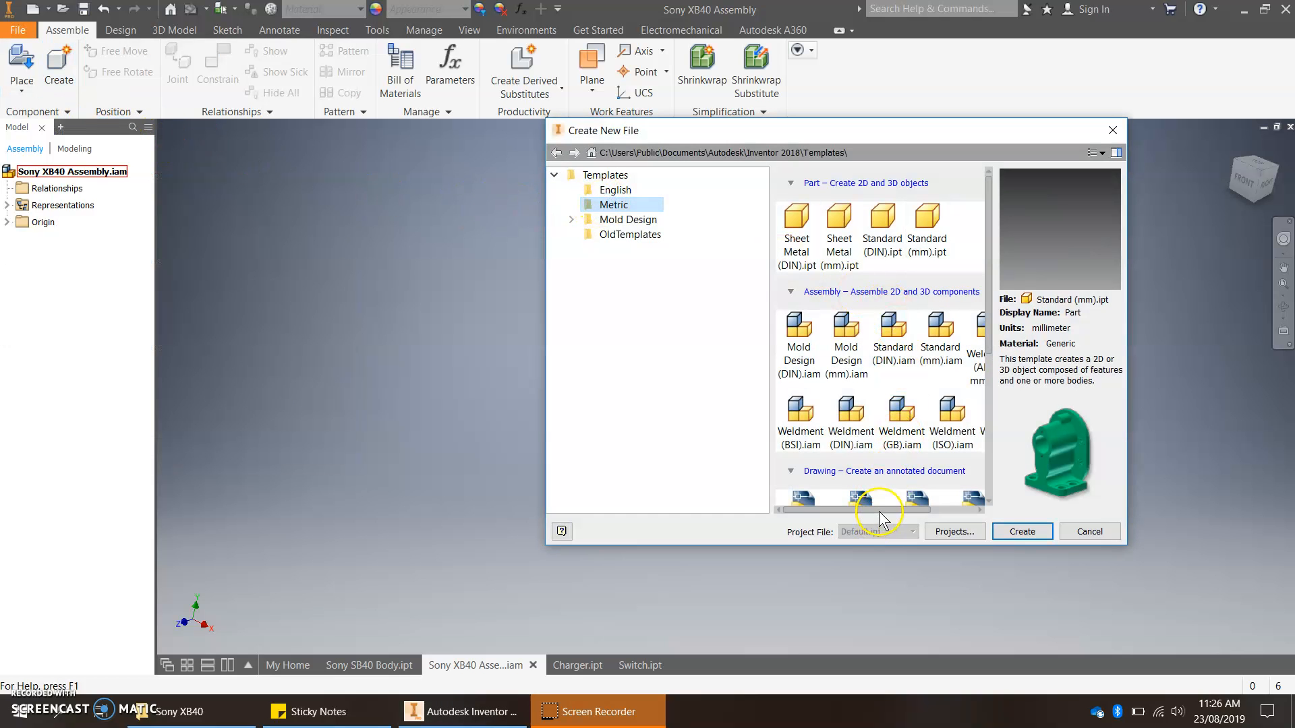
left_click_drag(879, 511, 955, 511)
left_click(869, 336)
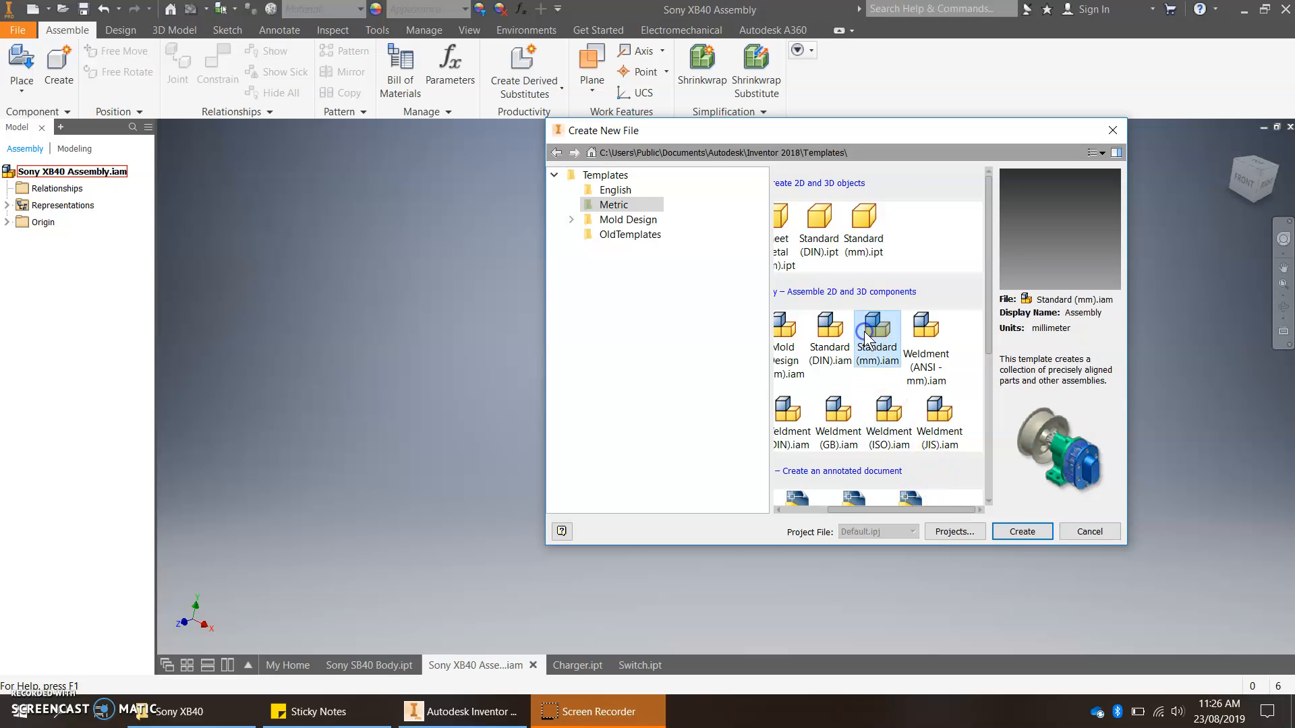
left_click(899, 505)
left_click(855, 507)
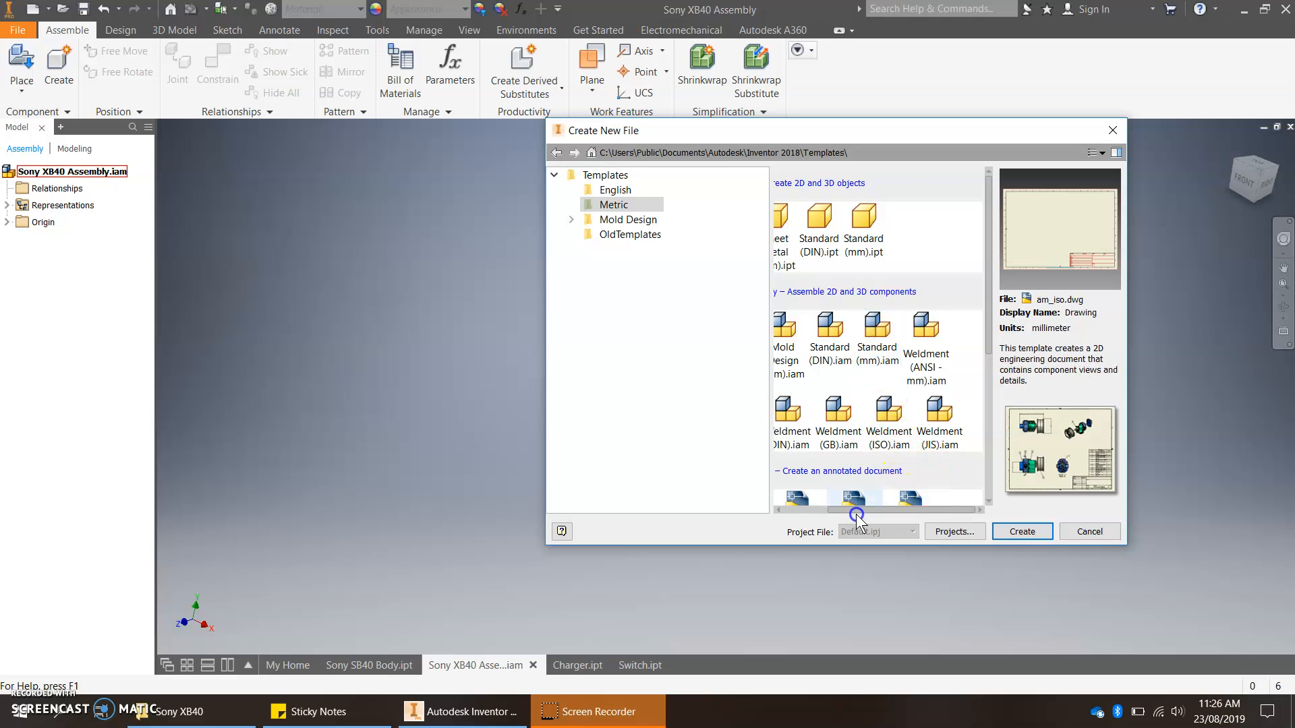
left_click(789, 511)
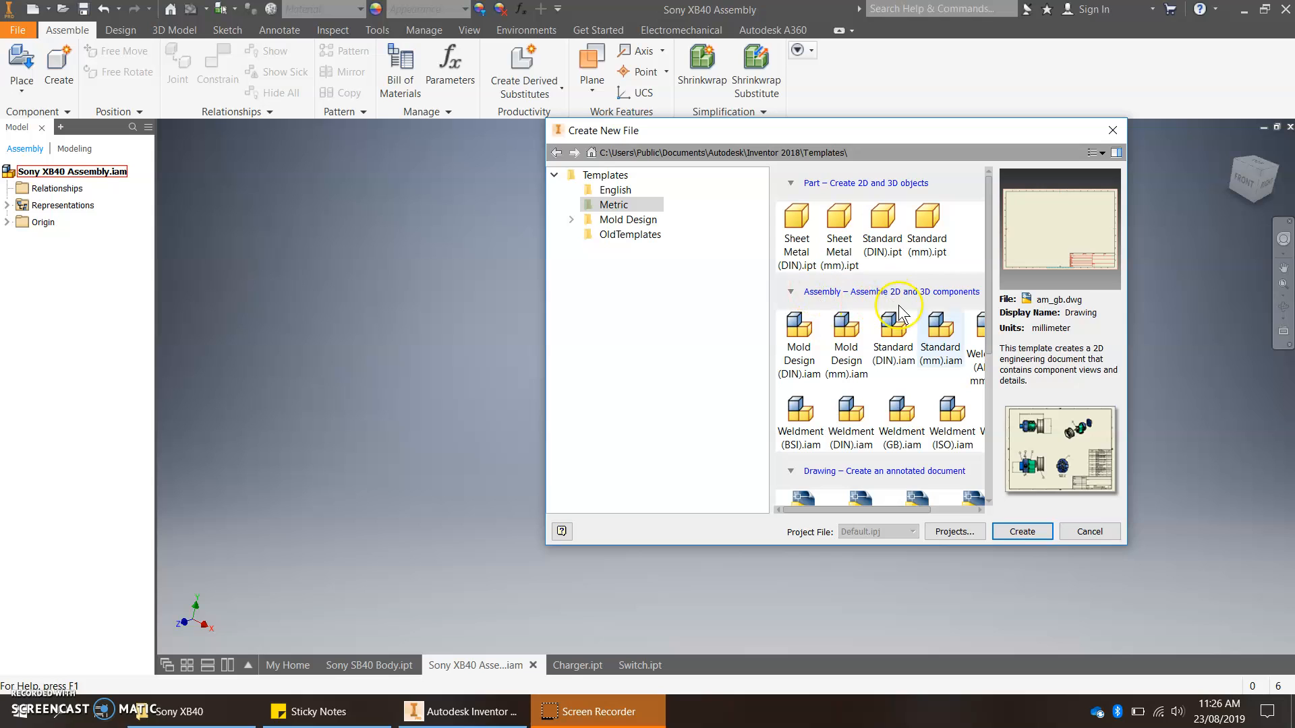
left_click(945, 337)
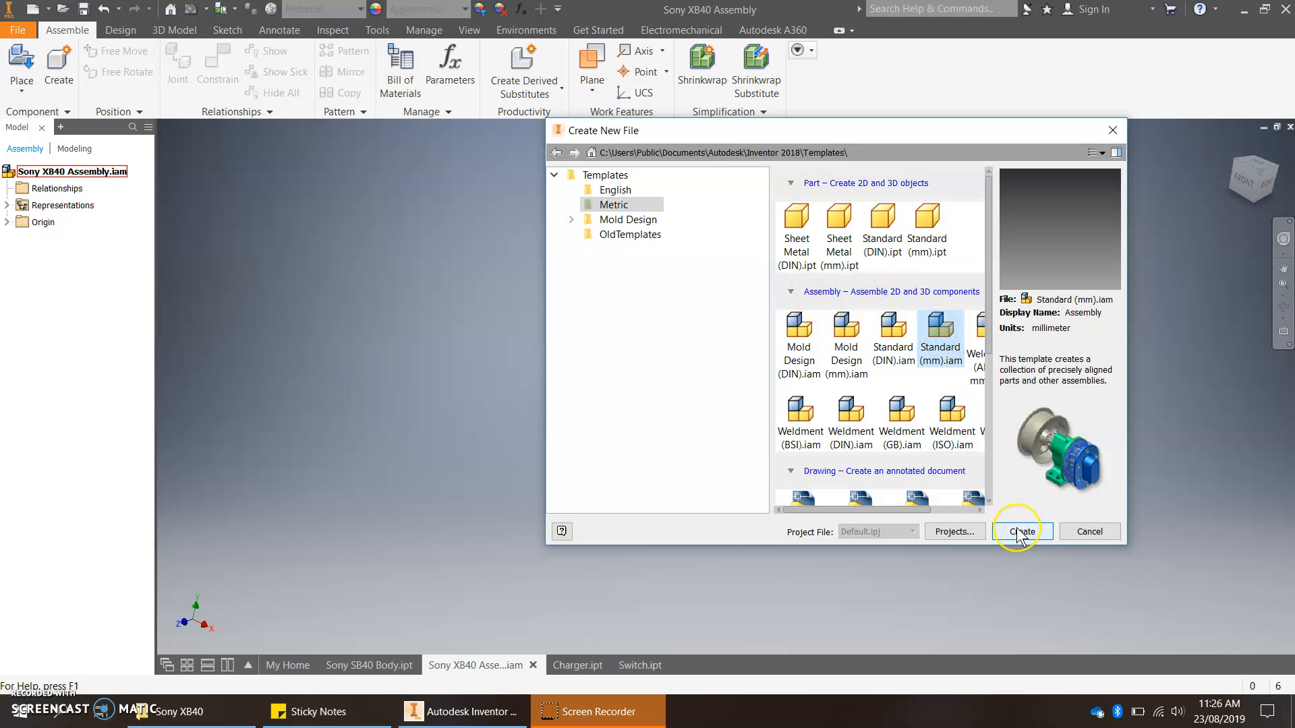
left_click(1087, 532)
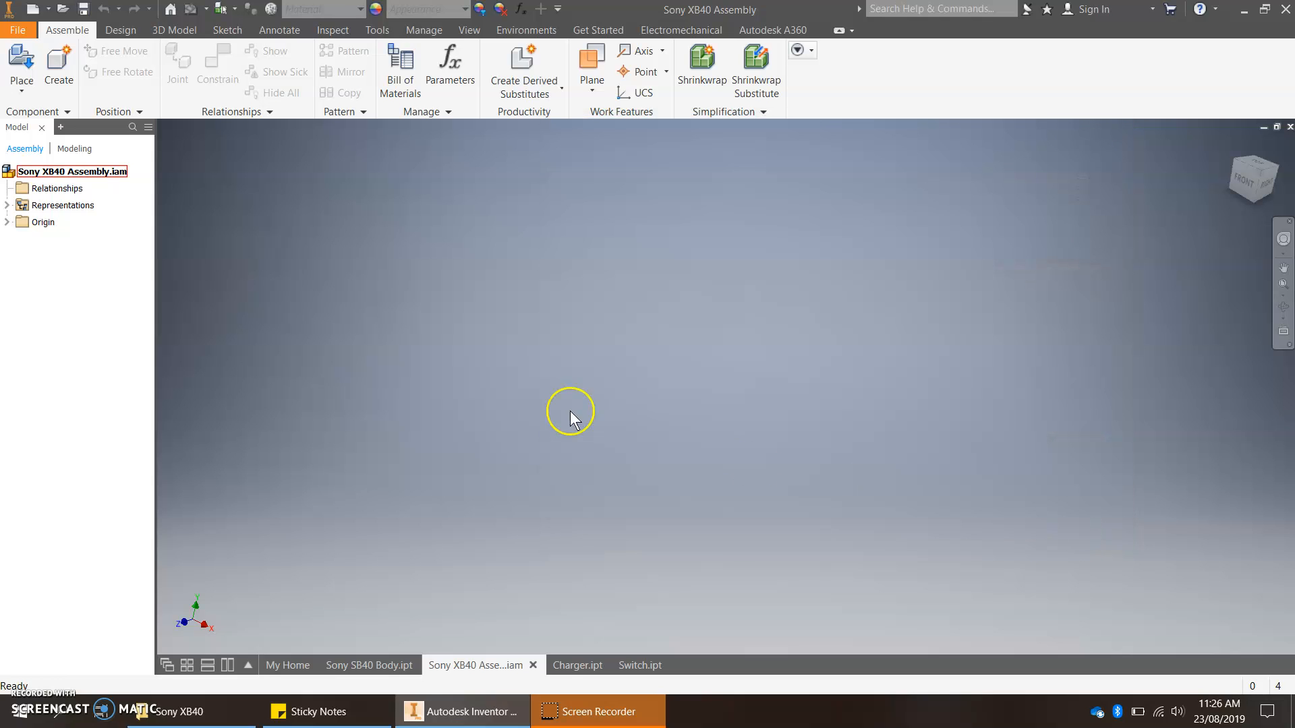
Step: Place one Sony XB40 Body component in the assembly
left_click(22, 60)
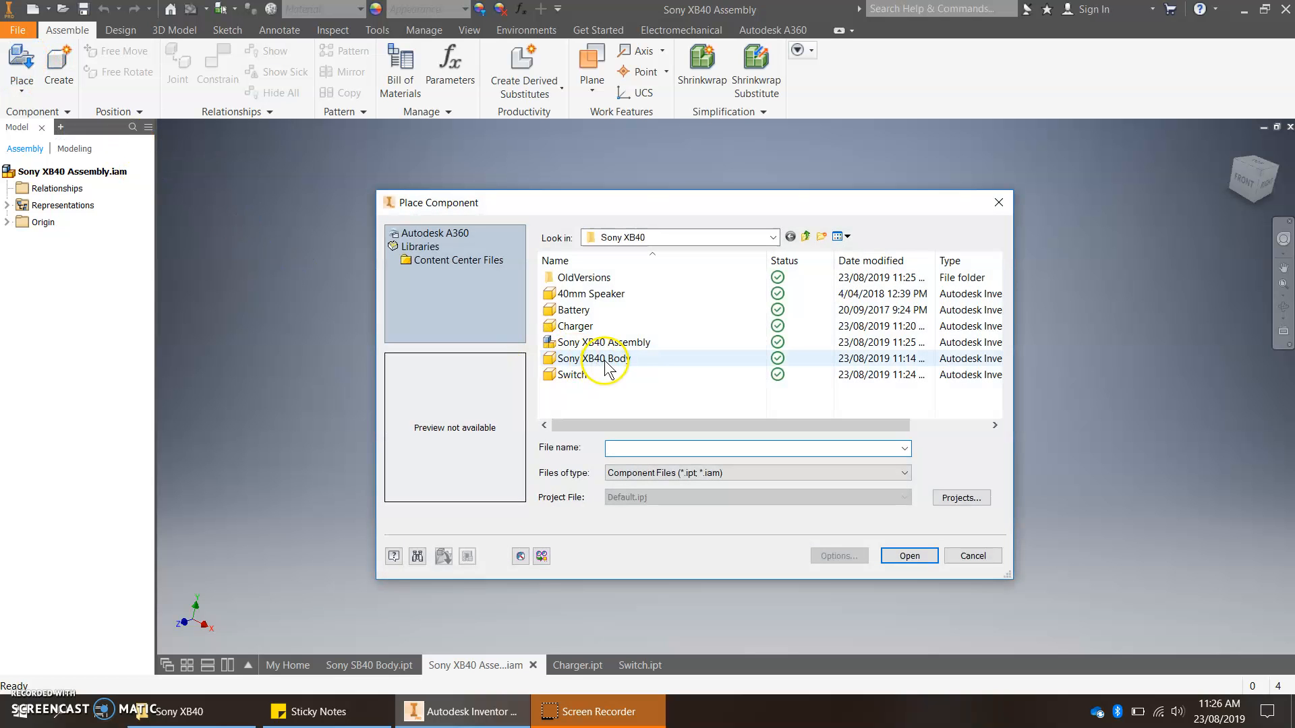
left_click(603, 358)
left_click(910, 556)
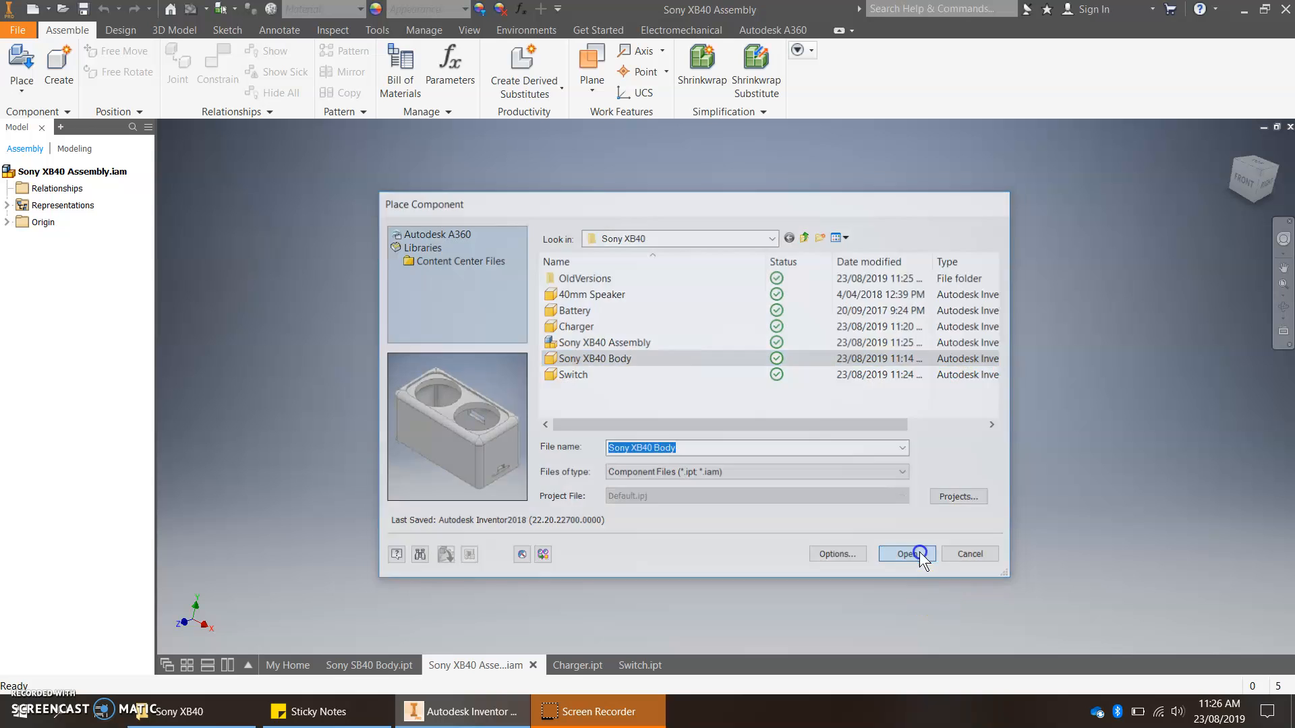
left_click(736, 407)
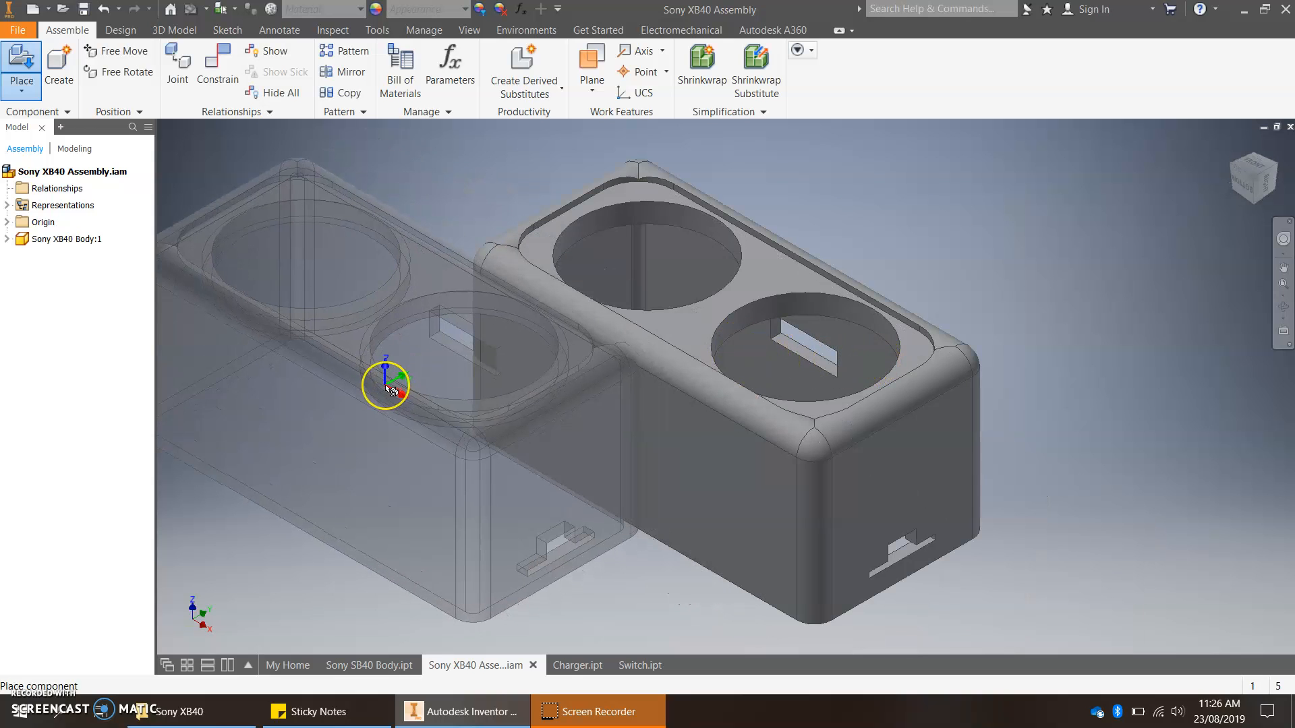
key("Escape")
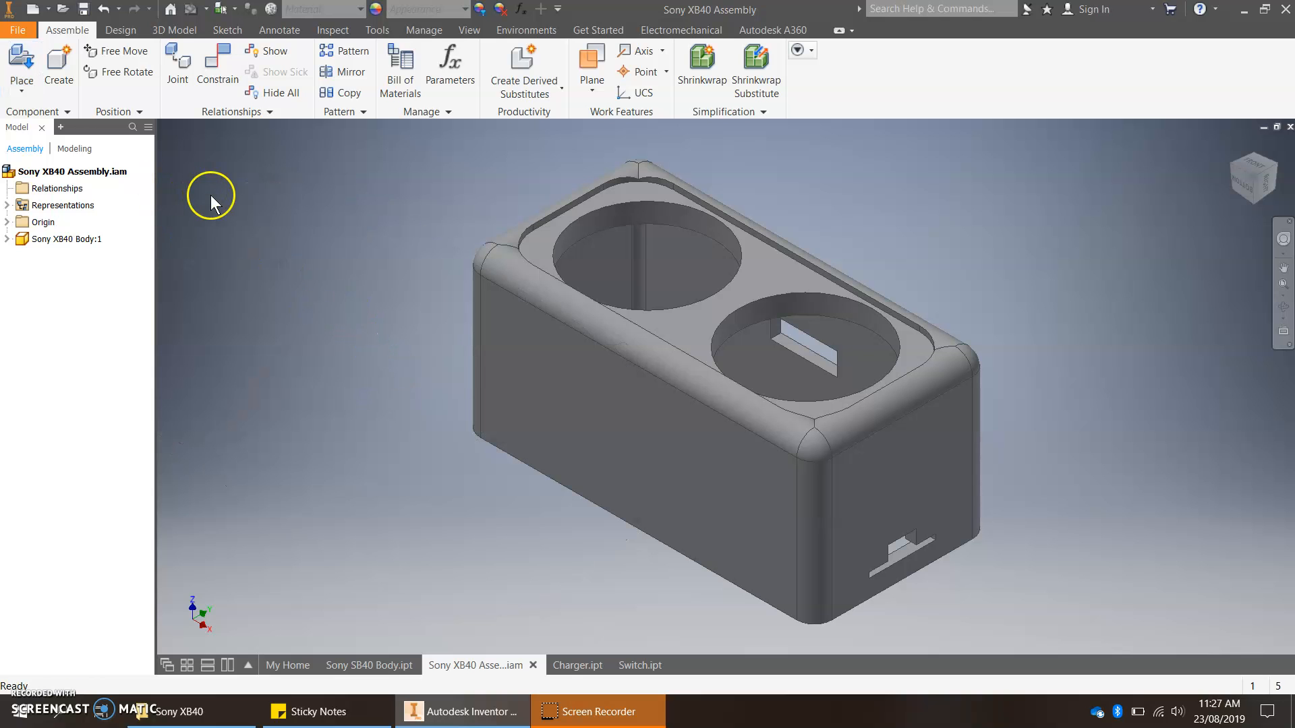
Step: Place two 40mm Speaker components beside the body, one near its slotted end and one behind it
middle_click_drag(285, 212, 192, 279, "shift")
key("F5")
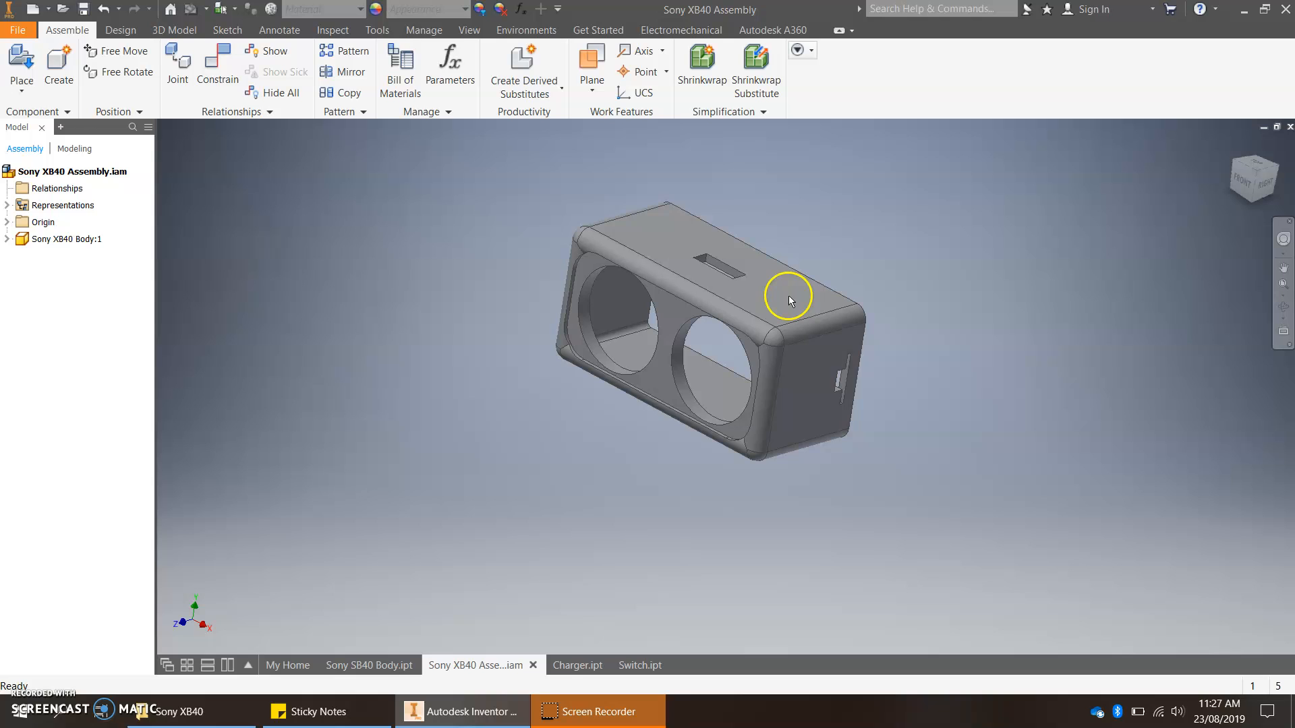
left_click(35, 60)
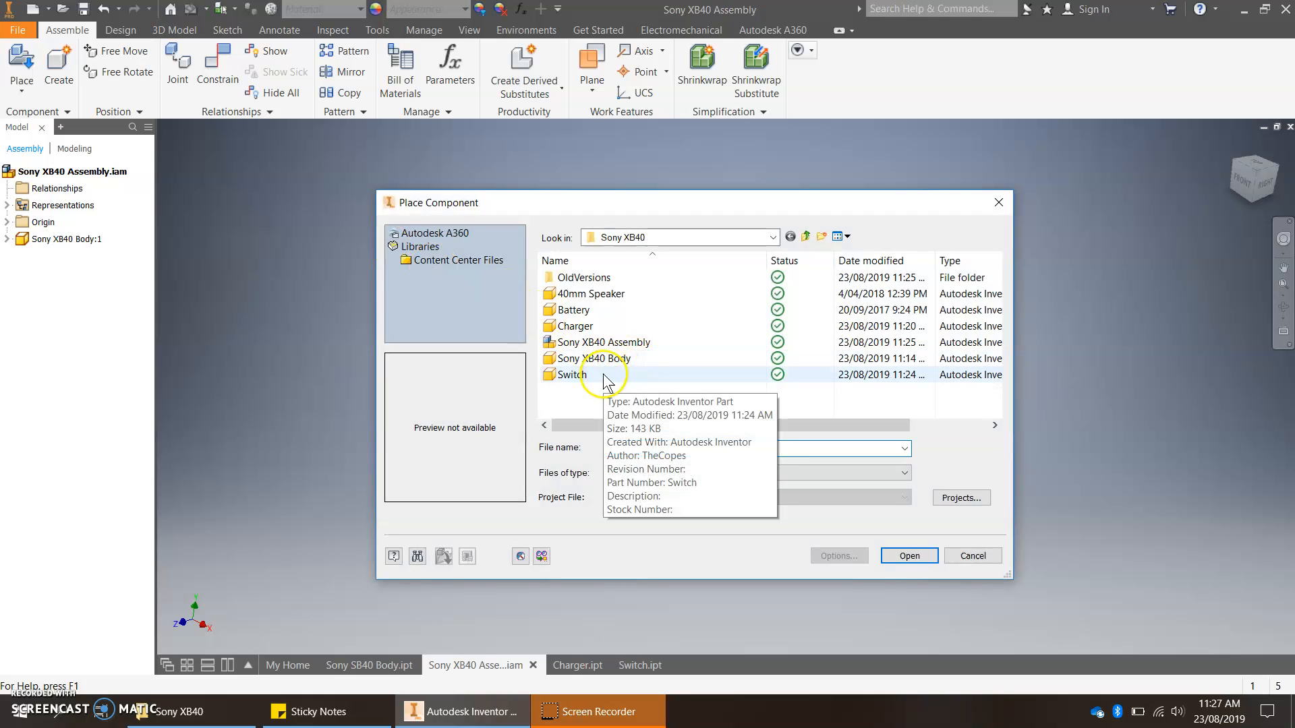
left_click(602, 295)
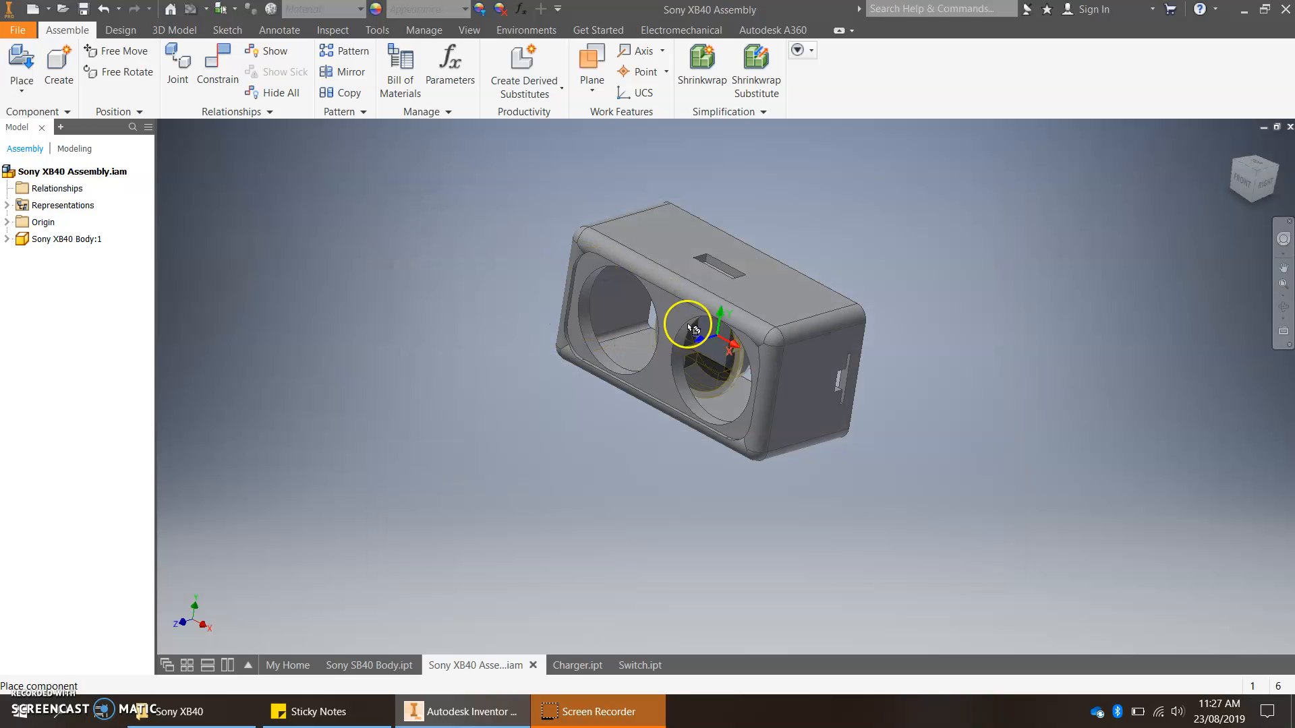
left_click(1022, 403)
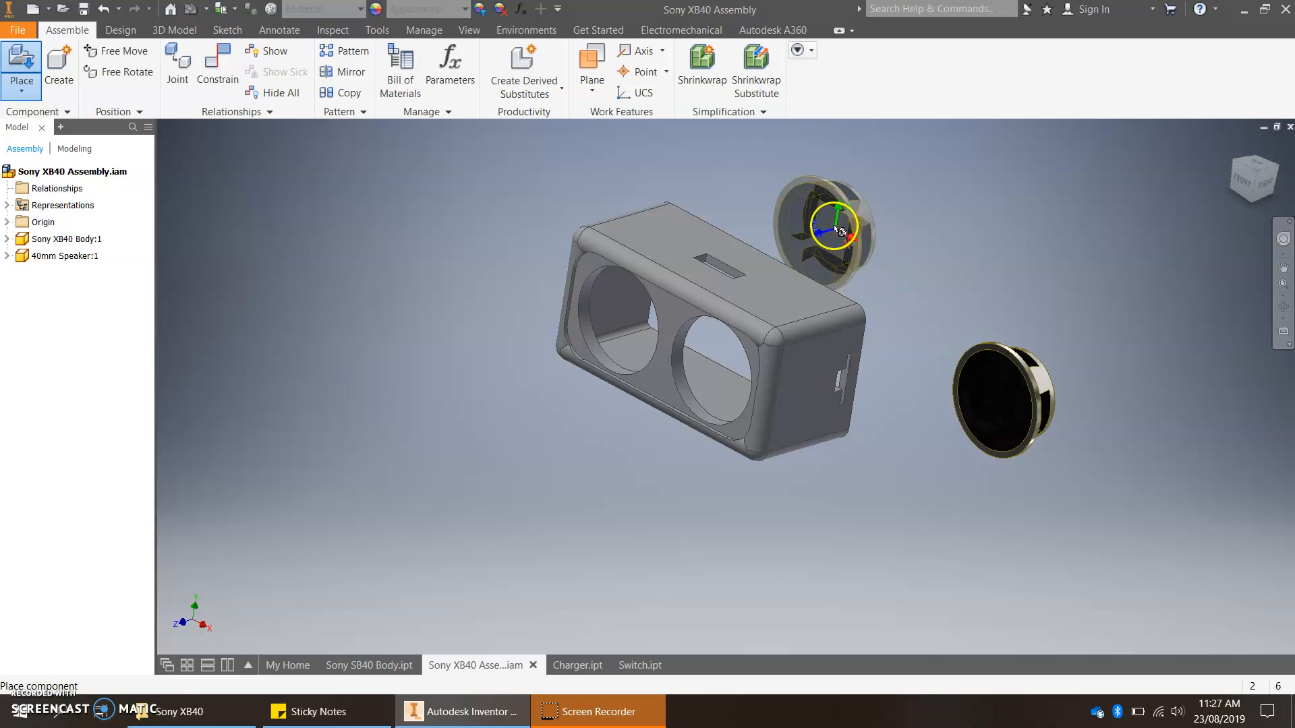
left_click(833, 226)
key("Escape")
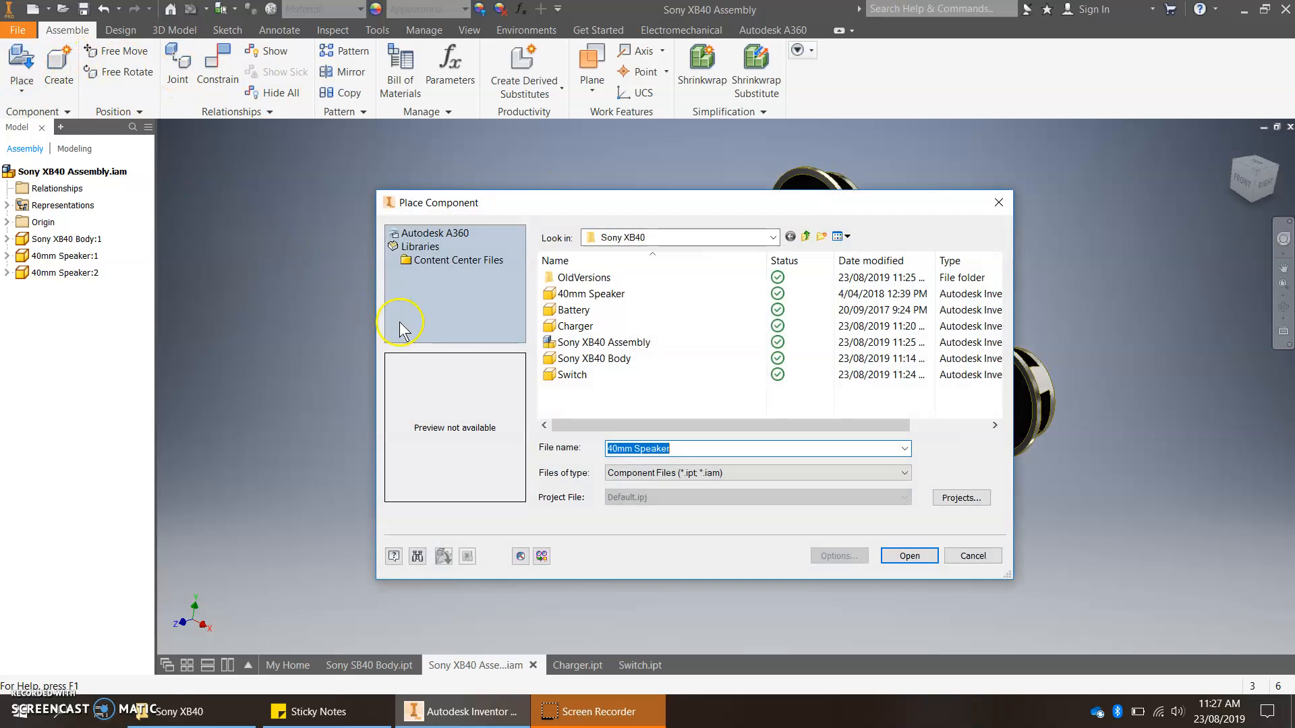
Step: Place one Charger and one Switch component in the free space beside the speakers
double_click(582, 327)
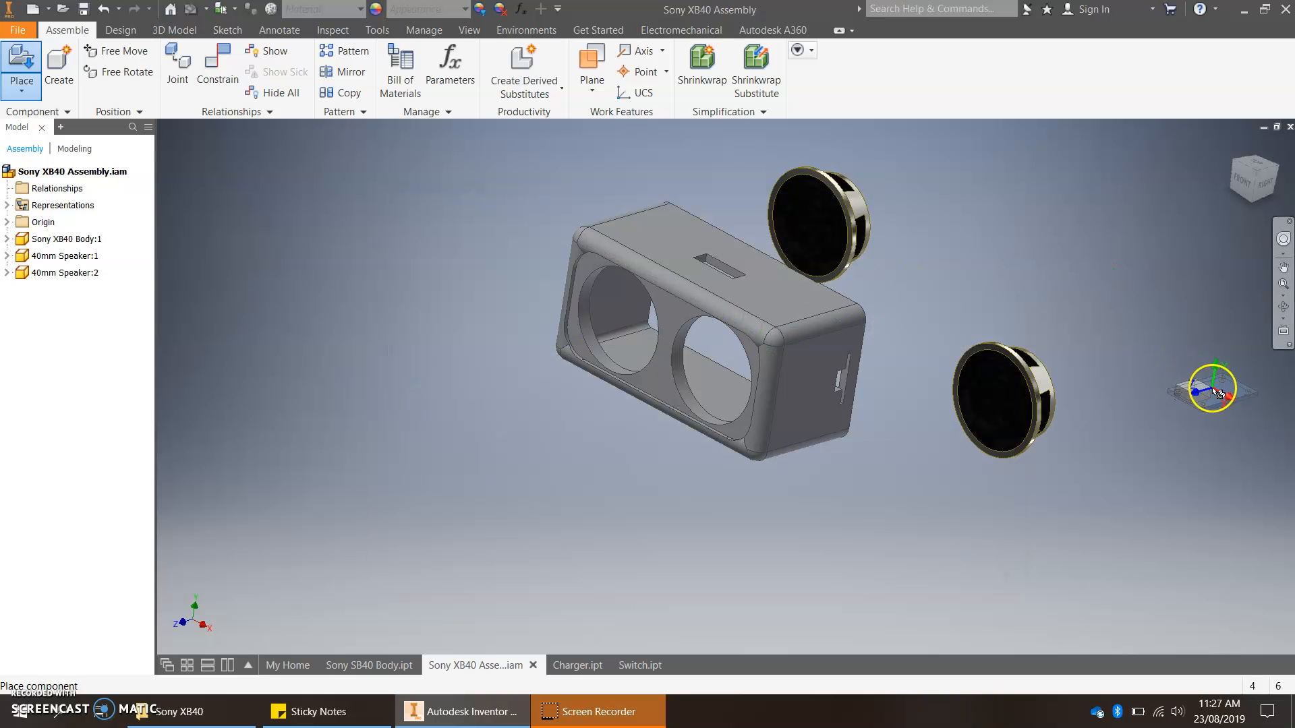
left_click(1211, 389)
left_click(27, 60)
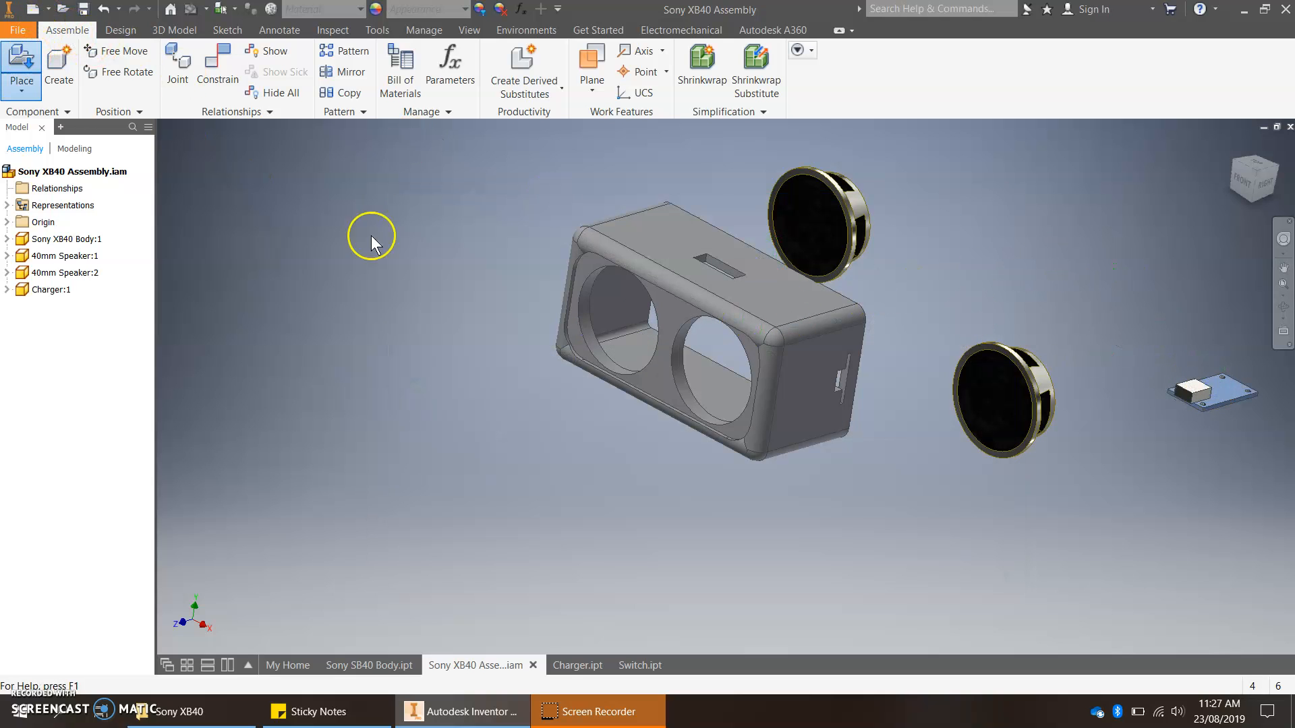
double_click(576, 373)
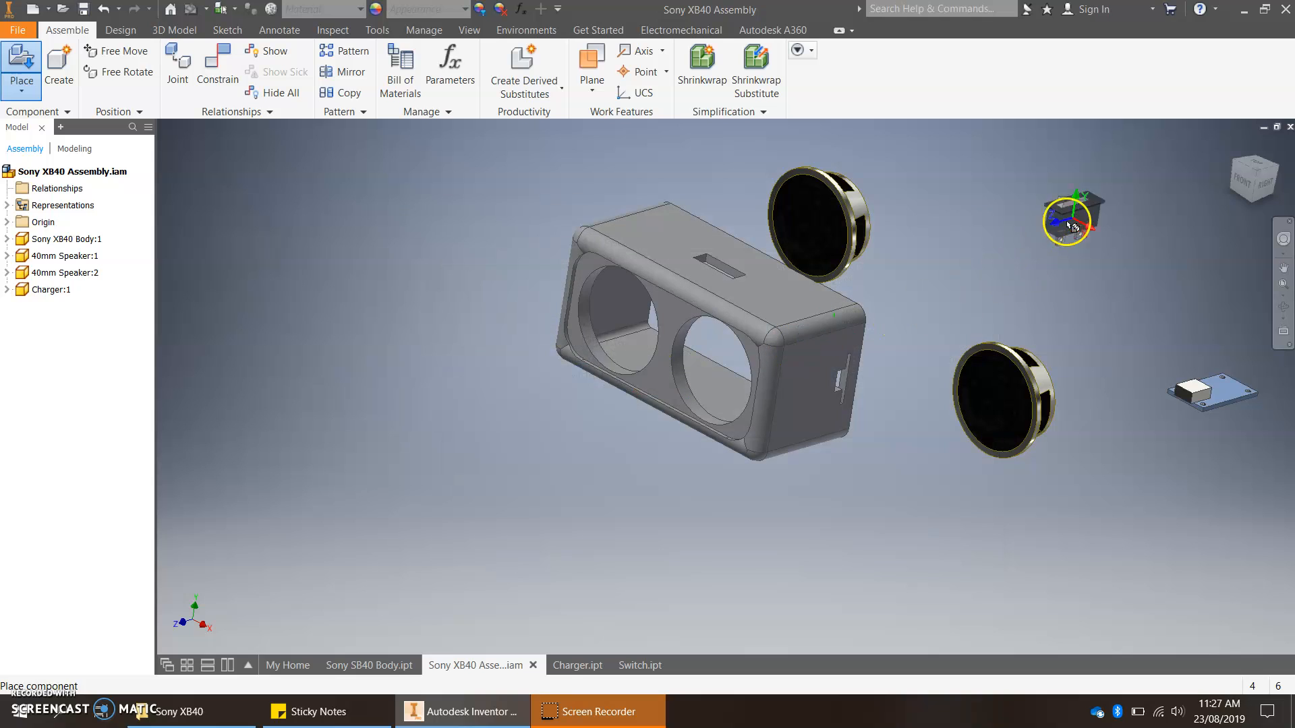
left_click(1076, 211)
key("Escape")
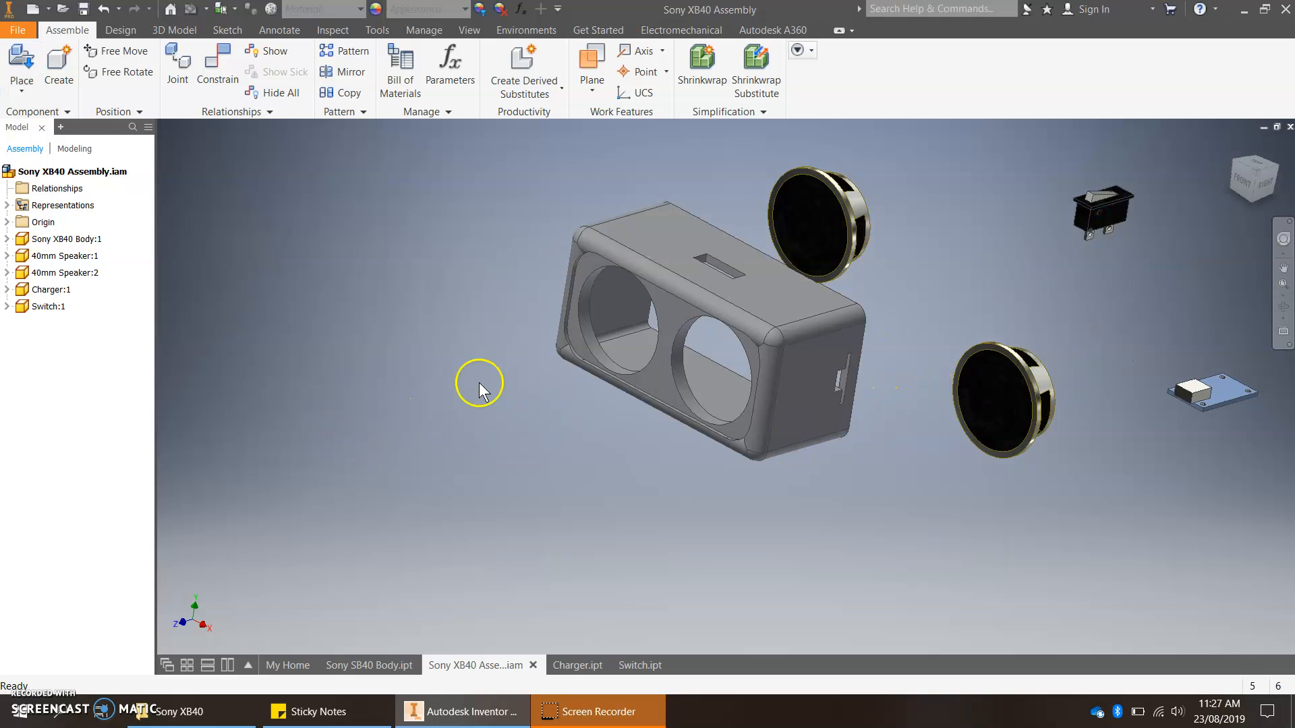
Step: Try to mate the first 40mm speaker's axis with the body's round opening nearest the slotted end, at 0 mm offset
left_click(215, 79)
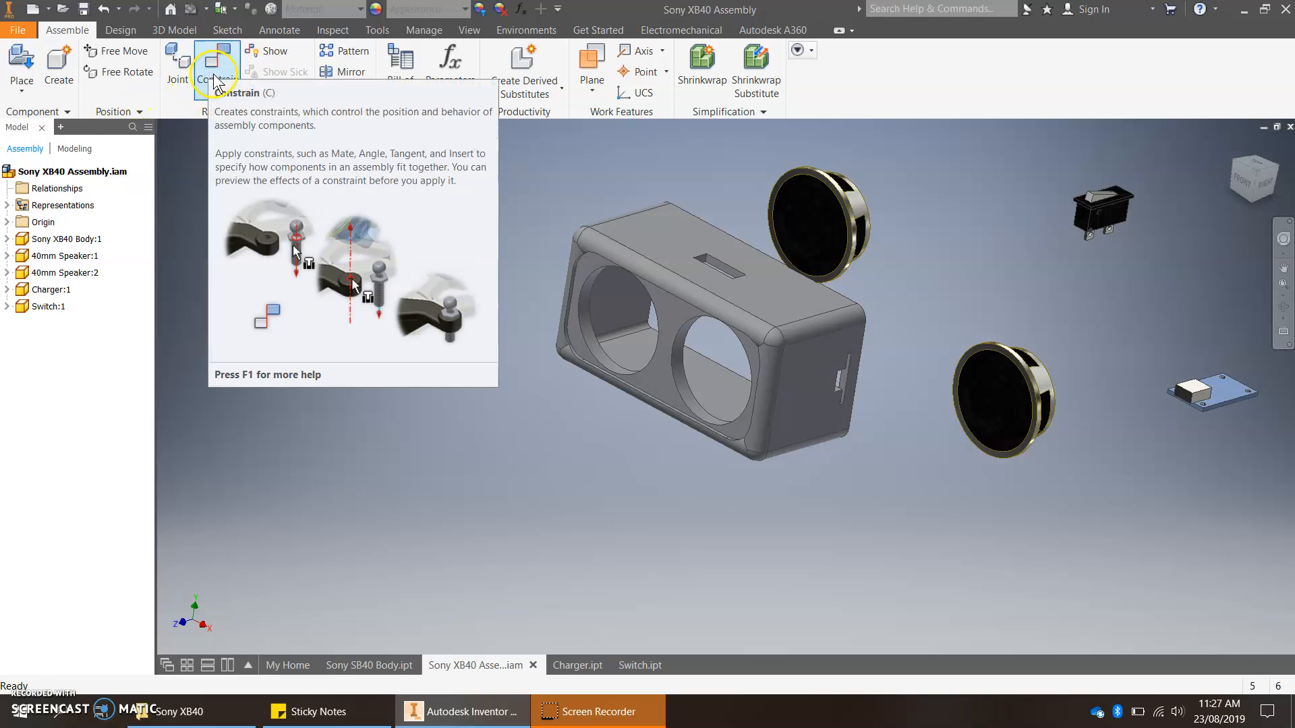
left_click(984, 285)
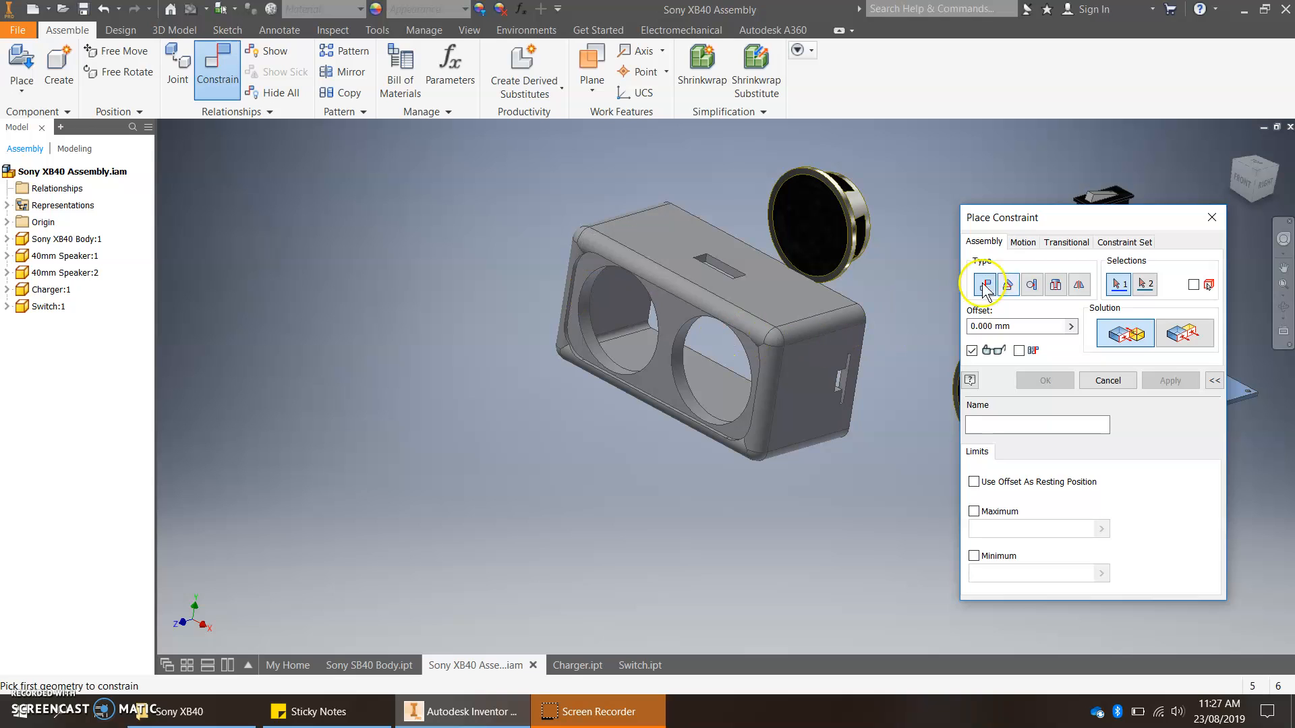
left_click_drag(1069, 233, 366, 228)
scroll(963, 424, "up", 3)
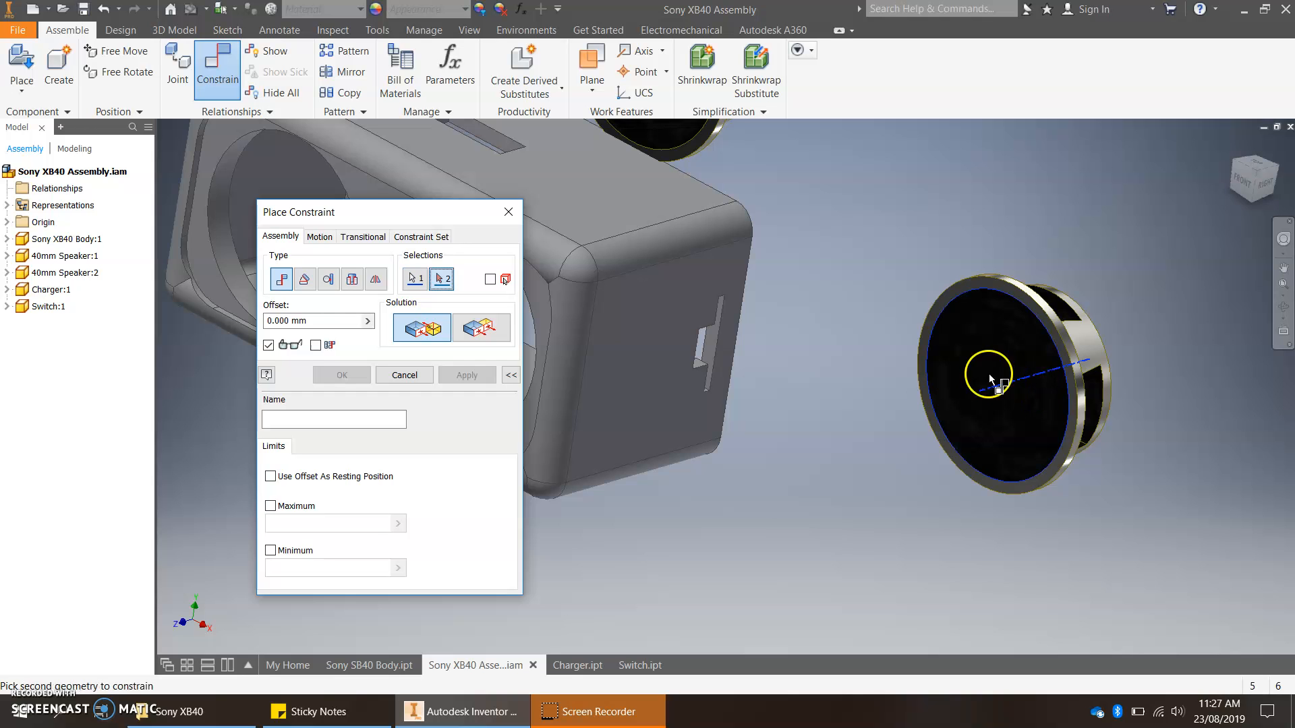
middle_click_drag(836, 394, 1090, 395)
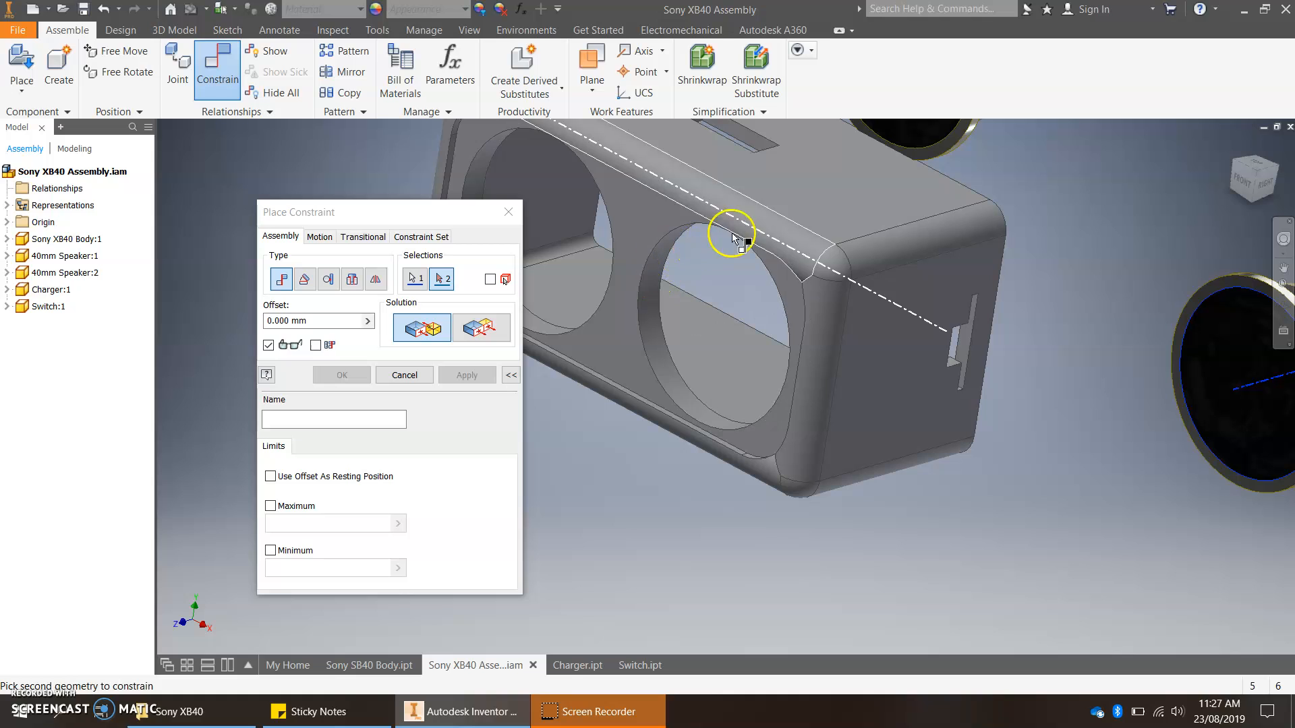
left_click(680, 394)
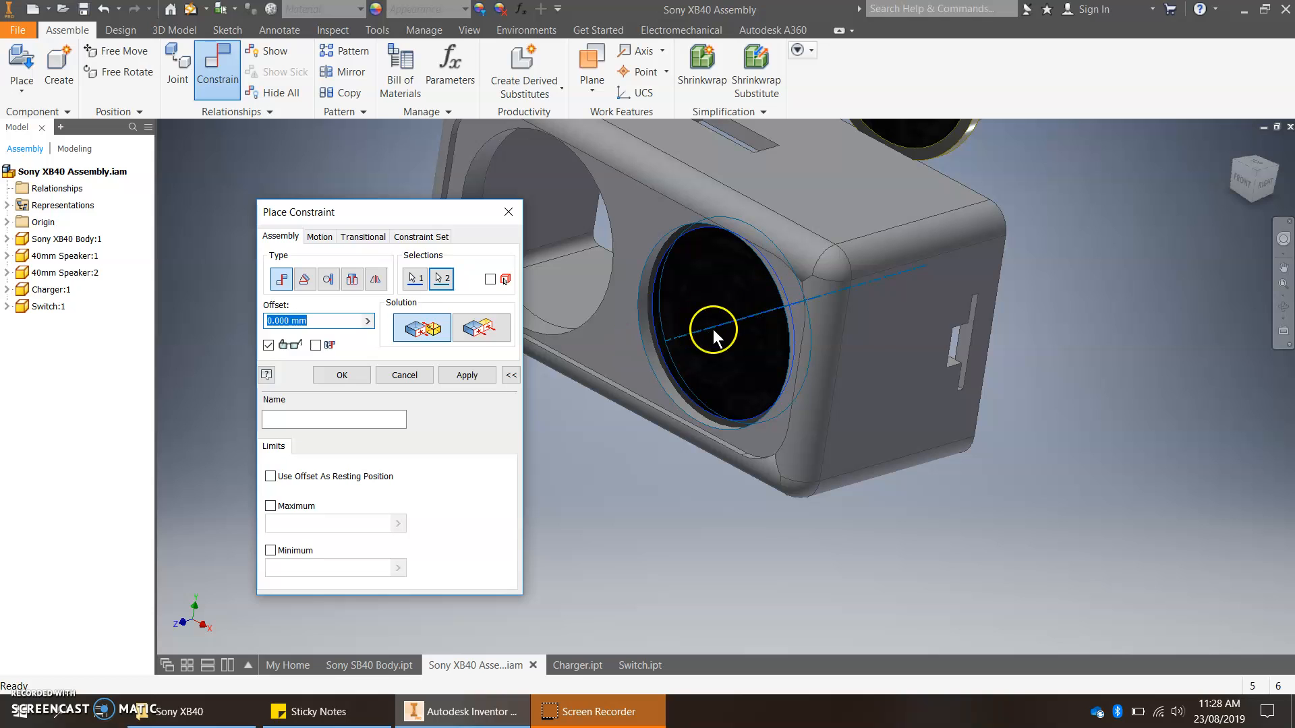
left_click(470, 334)
left_click(424, 327)
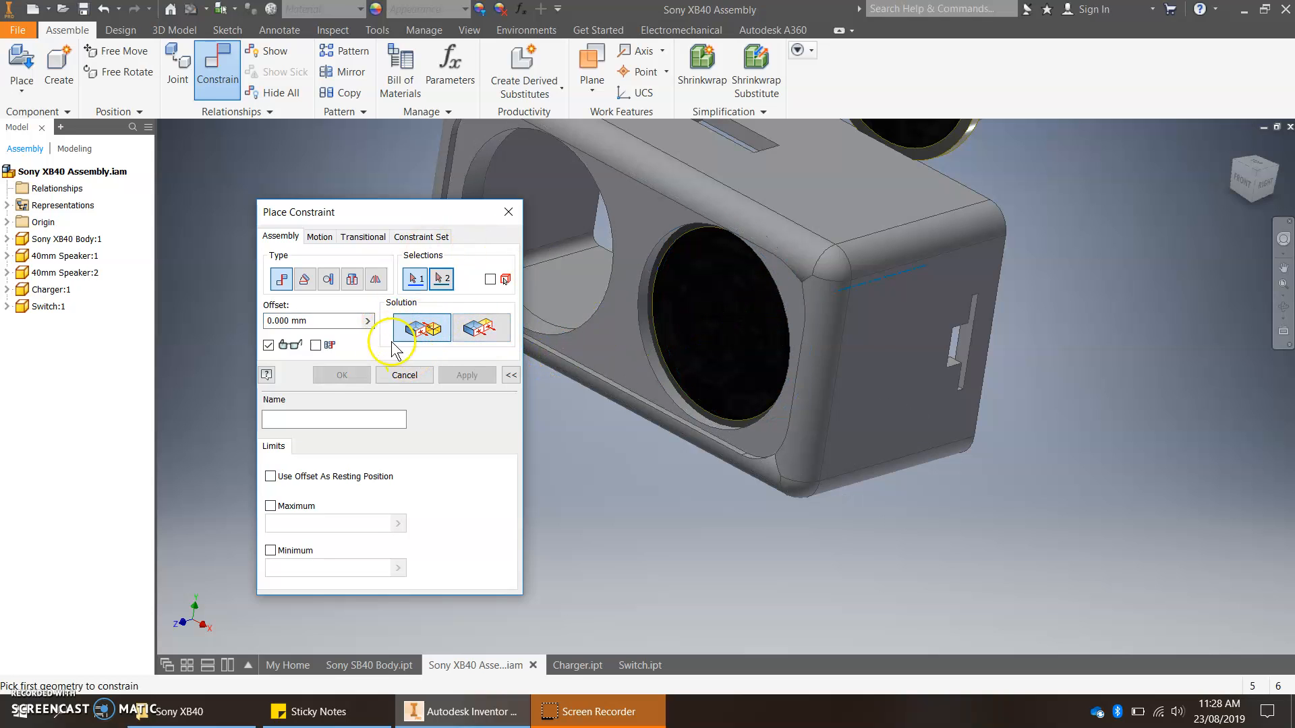
left_click(402, 375)
Step: Rotate the first 40mm speaker slightly with Free Rotate to change its orientation
middle_click_drag(874, 436, 679, 419)
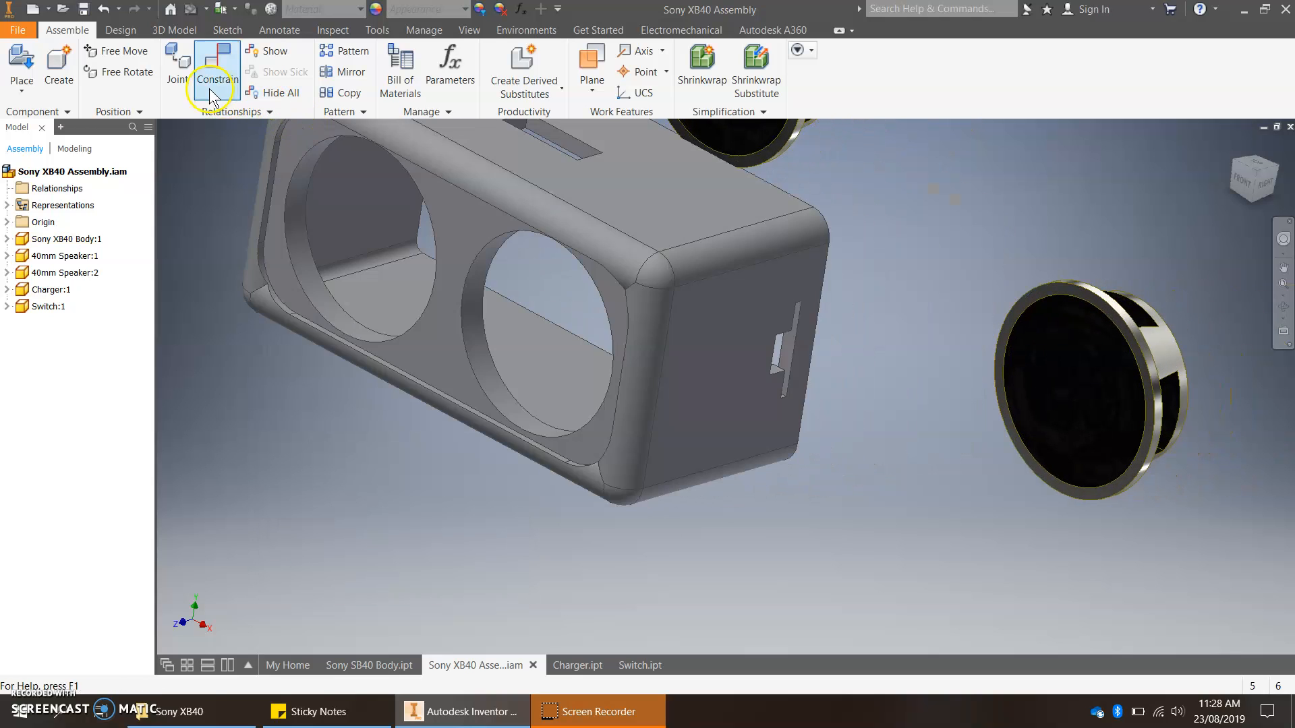
left_click(1086, 350)
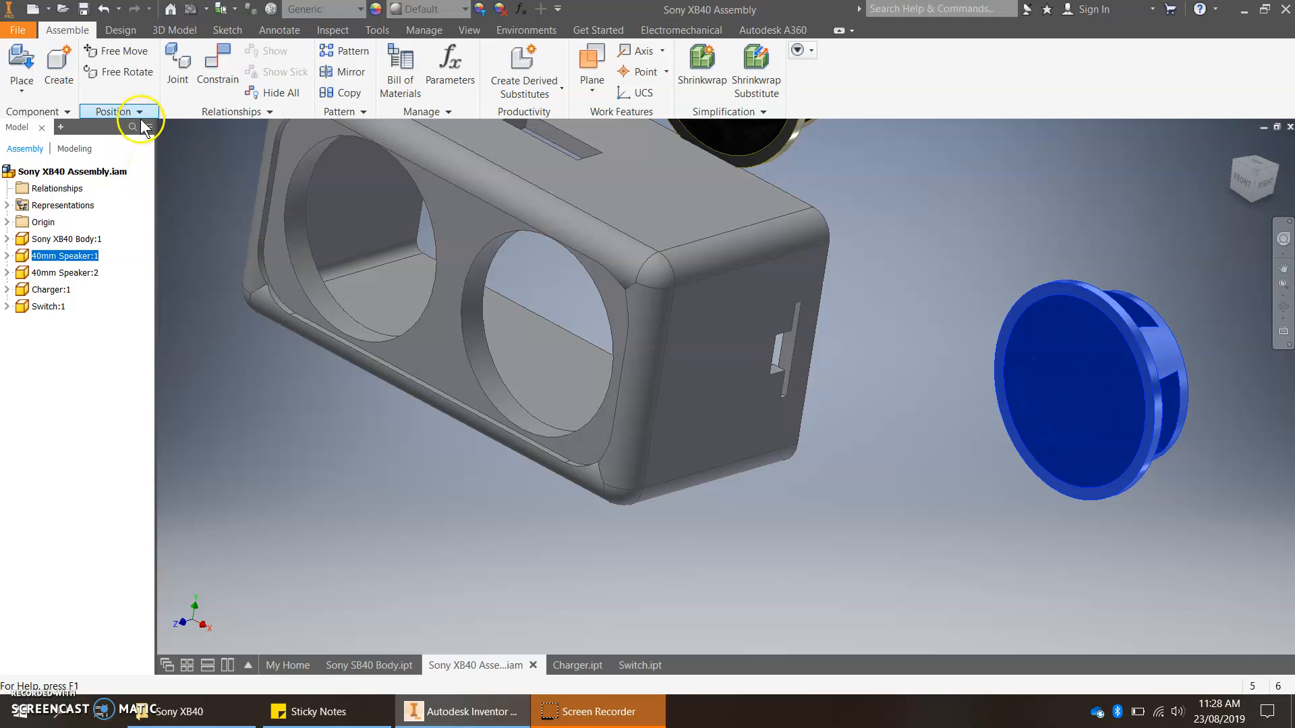
left_click(136, 76)
left_click_drag(1035, 394, 1066, 439)
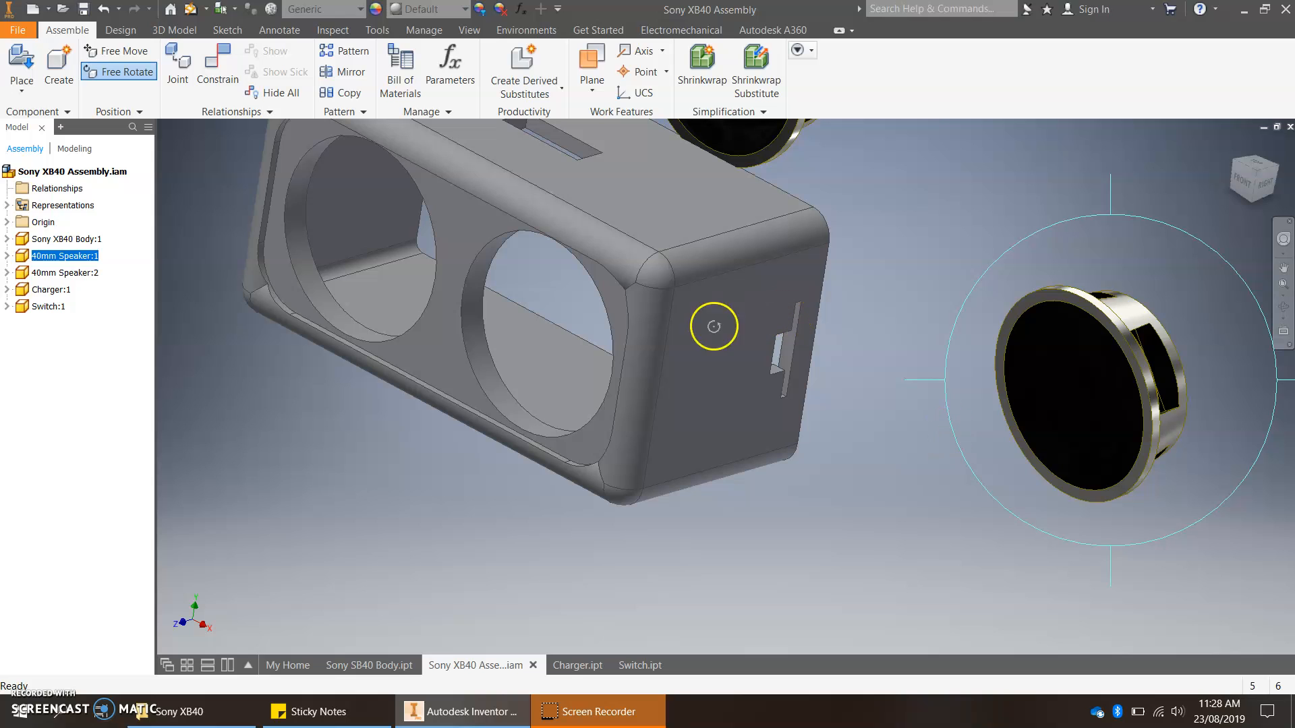
key("Escape")
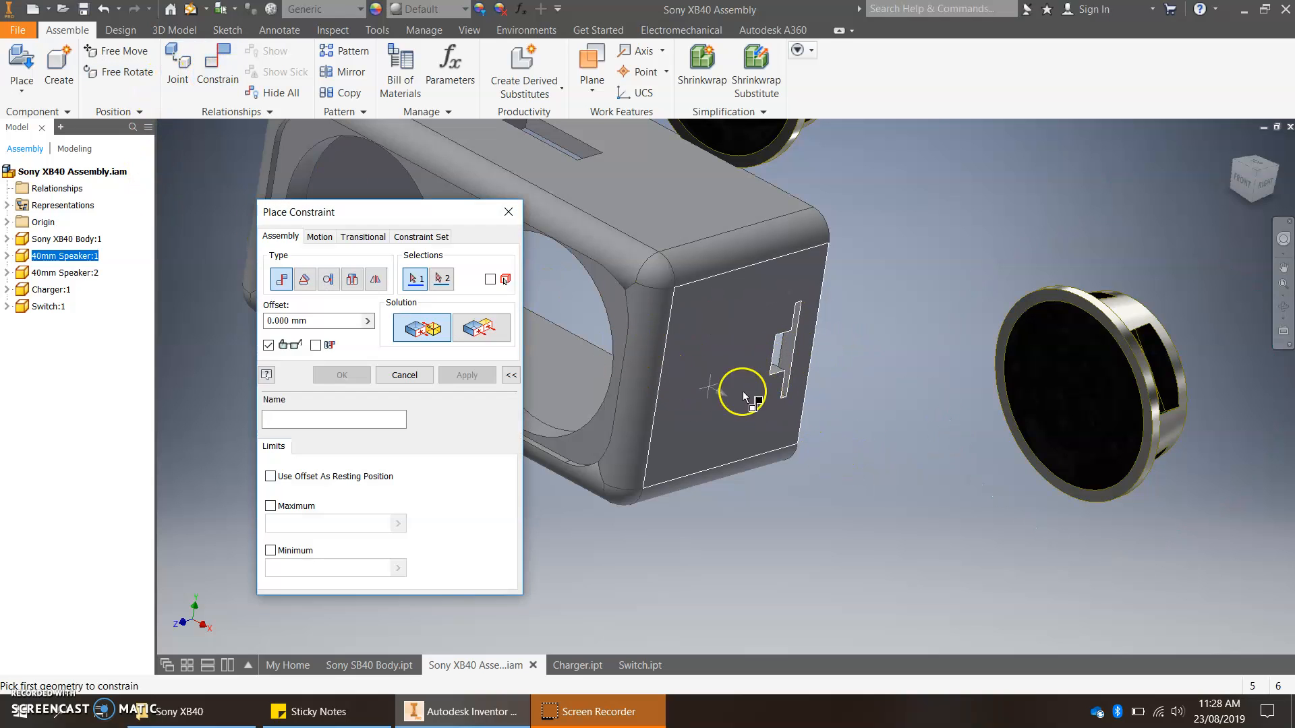
Step: Mate the first 40mm speaker's axis with the body's round opening nearest the slotted end, at 0 mm offset
left_click(1035, 429)
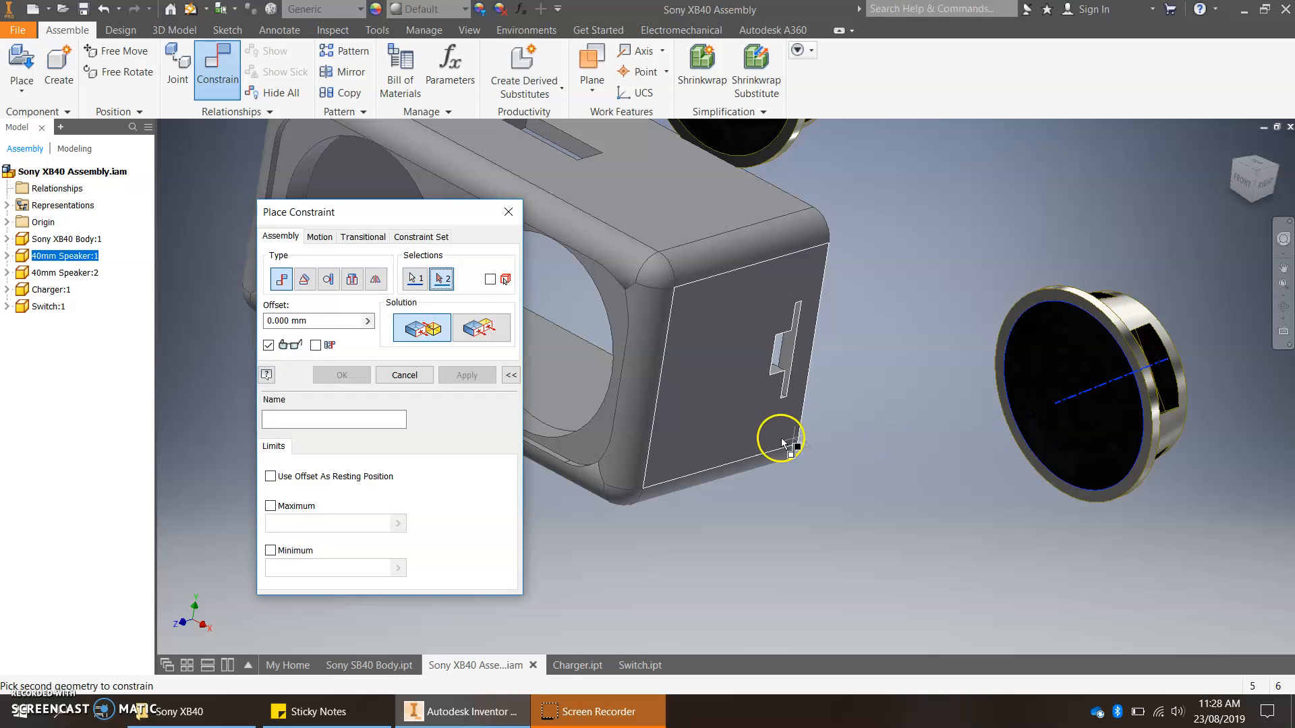
middle_click_drag(615, 435, 675, 435)
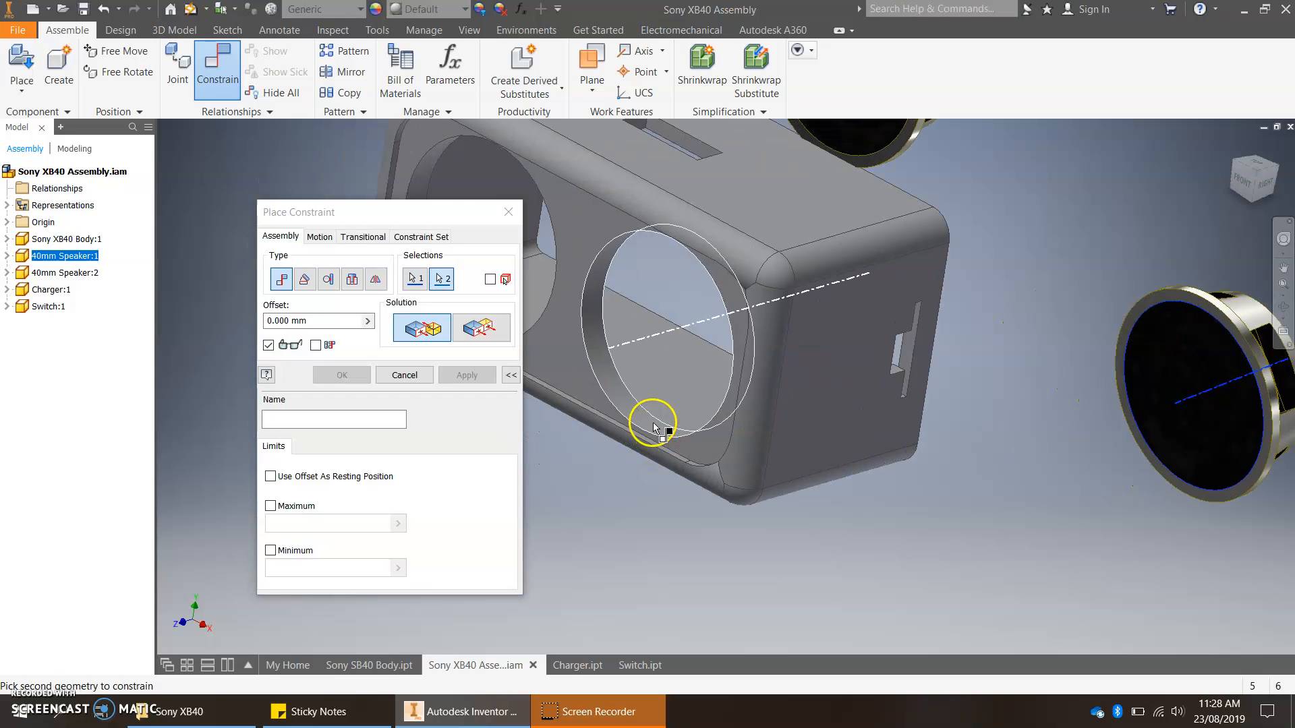
left_click(653, 423)
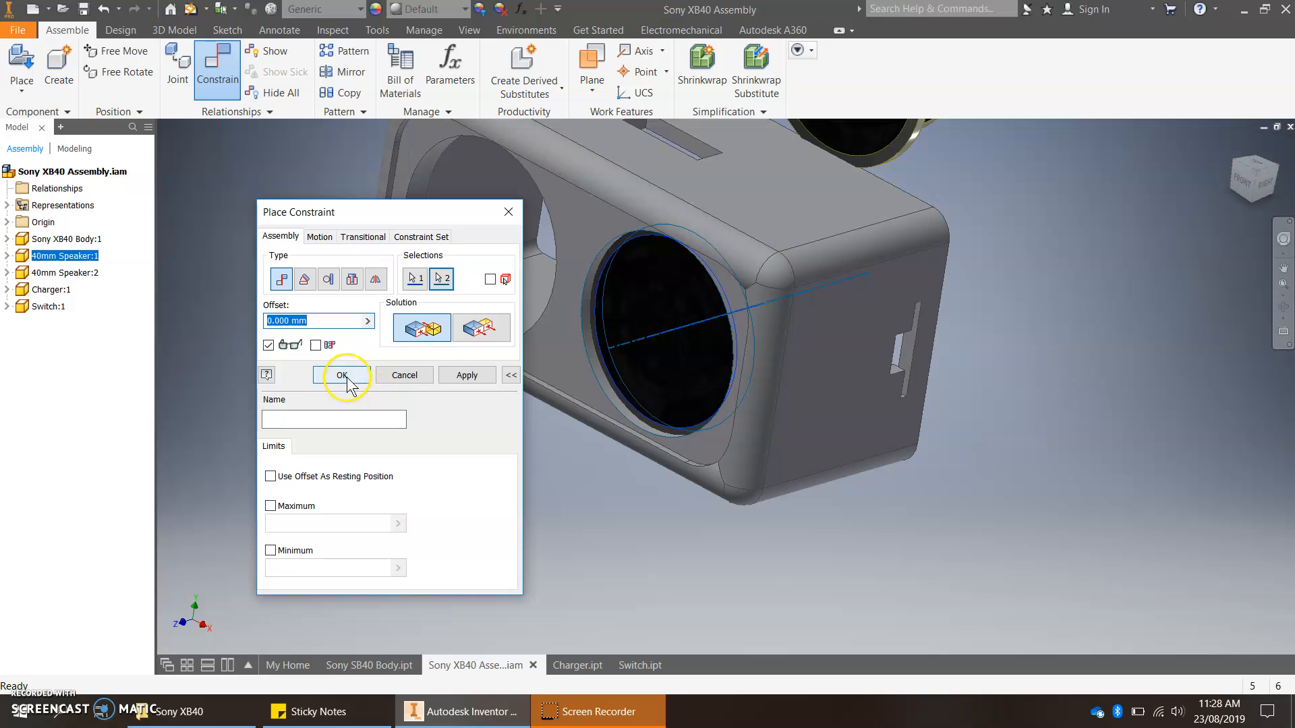
left_click(342, 375)
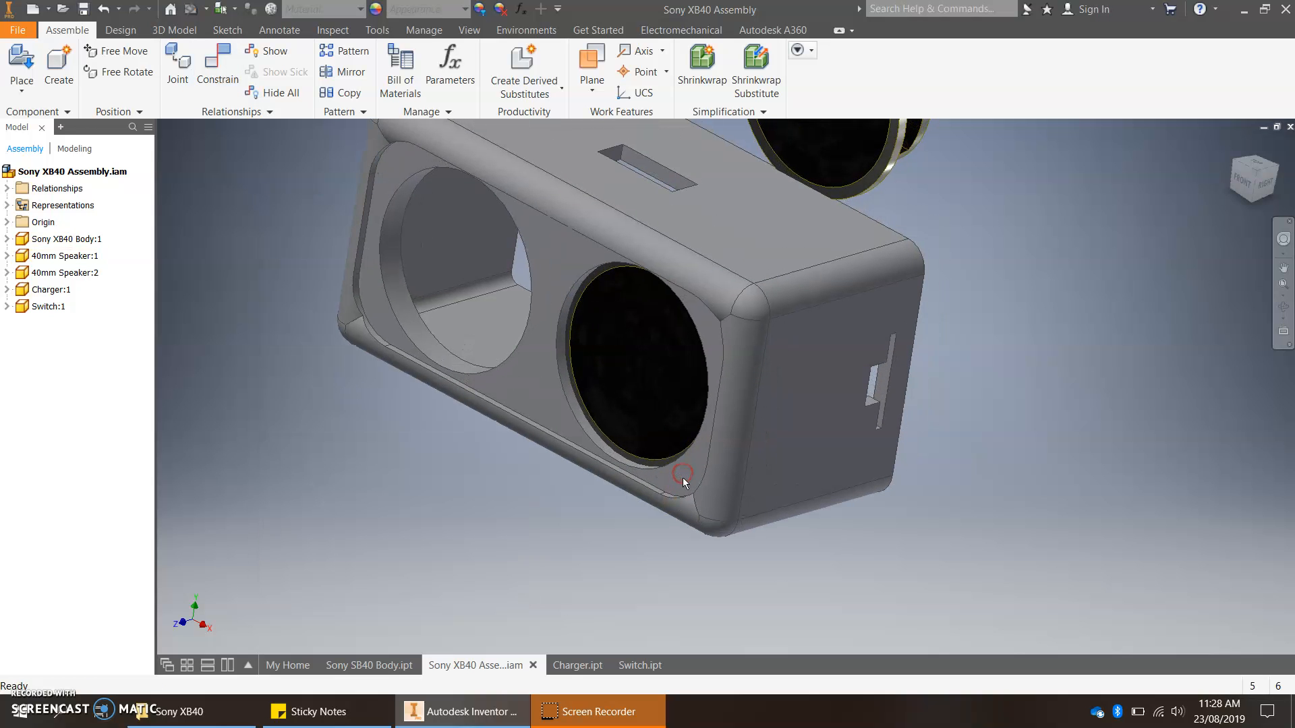
Step: Slide the first 40mm speaker along its axis out of the opening until it is clear behind the body
left_click(628, 403)
left_click_drag(622, 408, 1018, 327)
left_click(1120, 249)
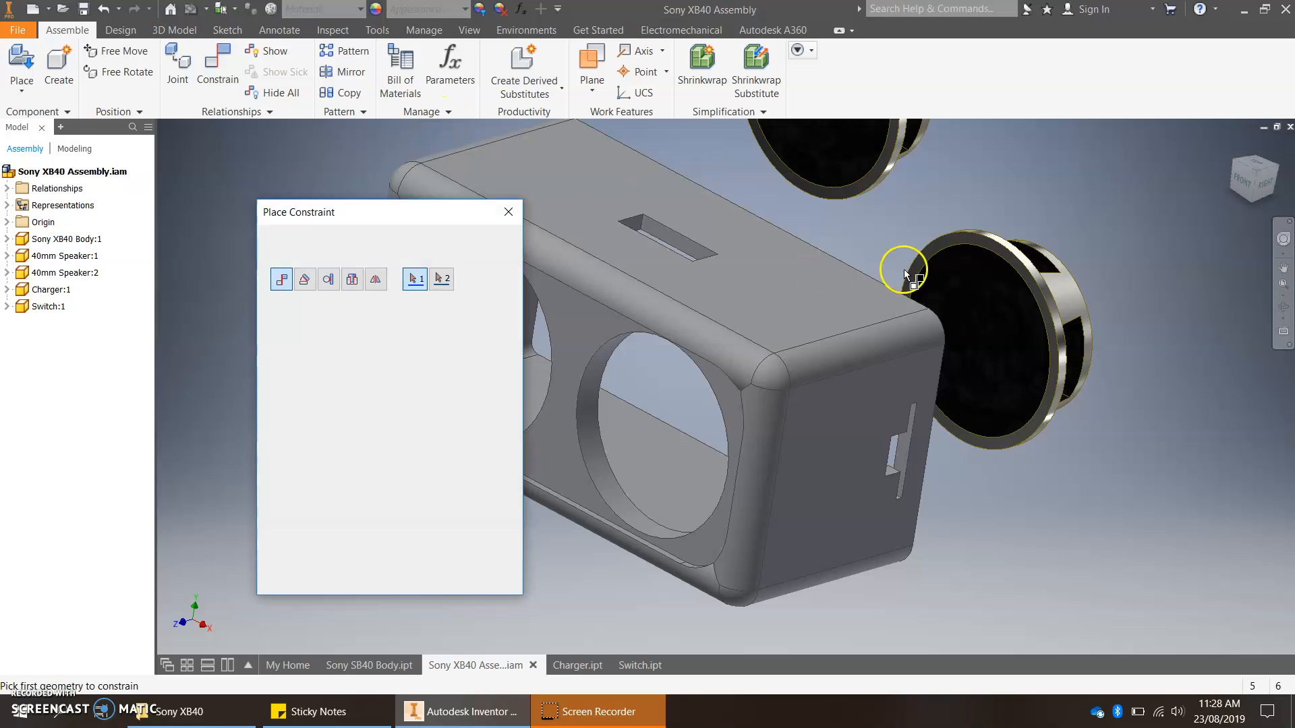
Step: Mate the first speaker's front rim face with the recessed ring inside the body around its opening, at 0 mm offset
scroll(1018, 280, "down", 6)
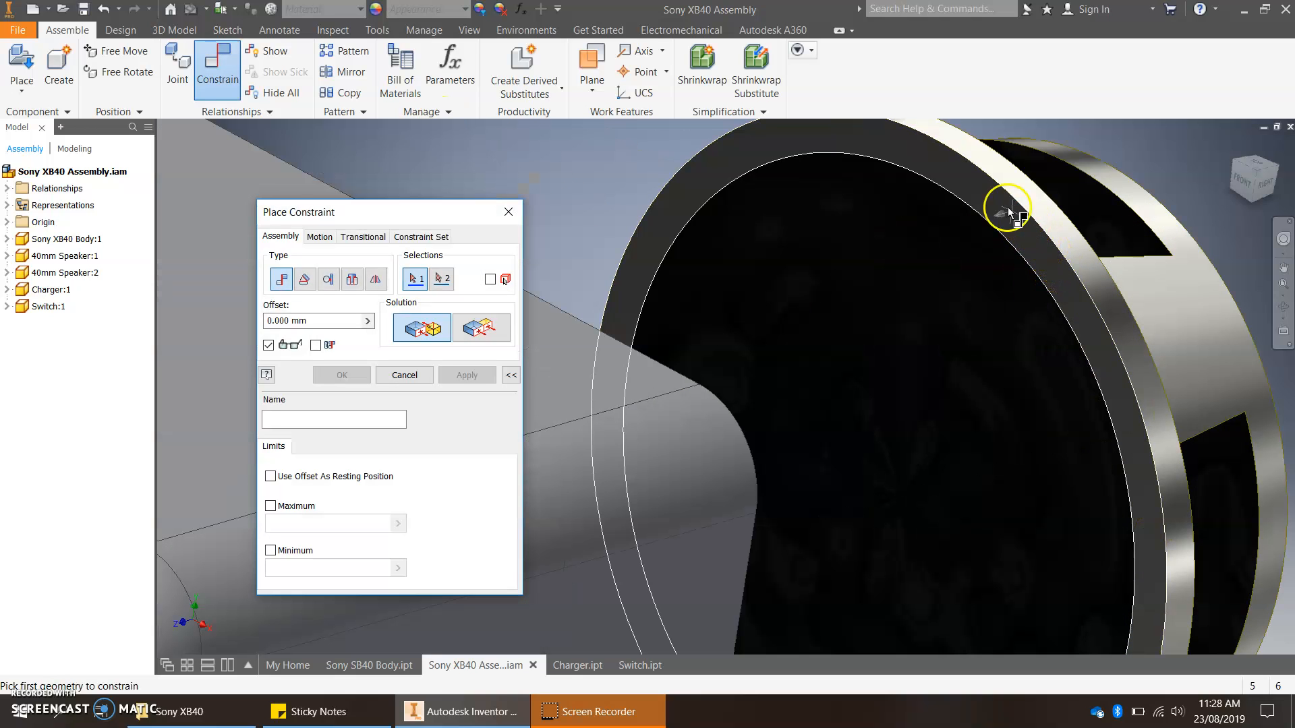
left_click(928, 162)
scroll(916, 196, "up", 5)
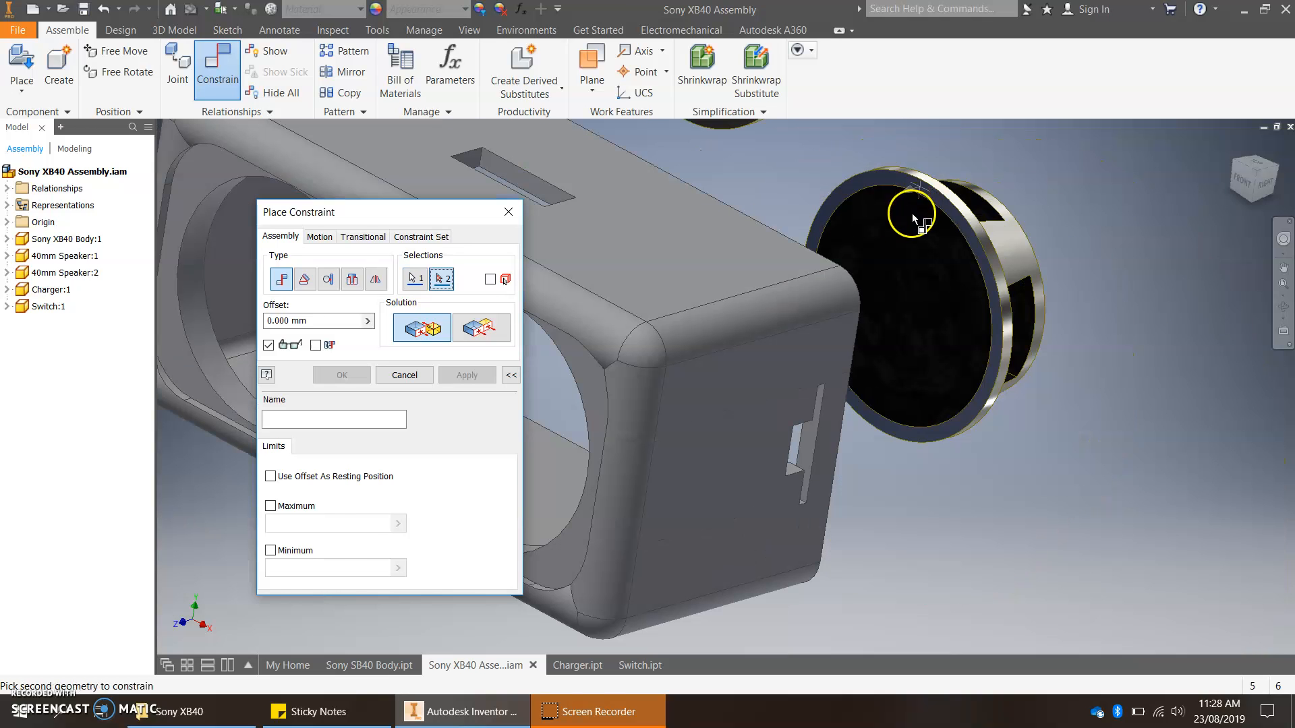
middle_click_drag(873, 317, 682, 369, "shift")
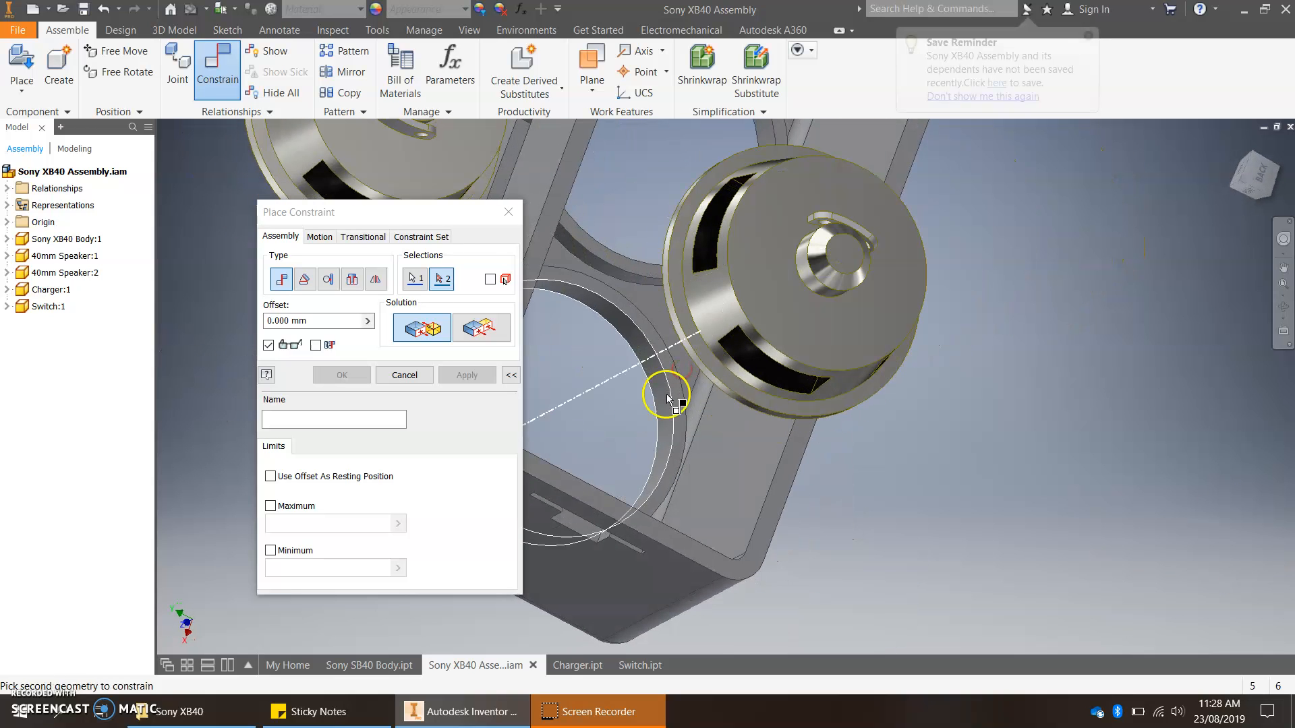
scroll(669, 383, "down", 3)
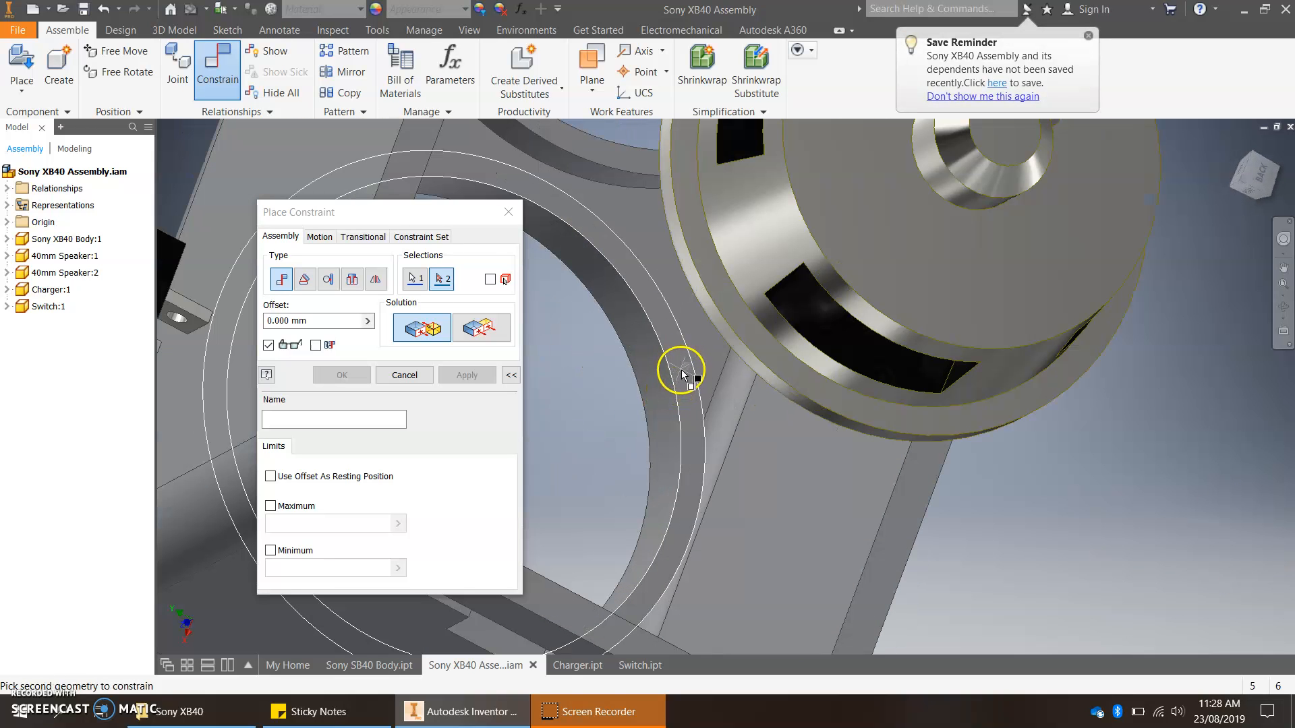
left_click(682, 371)
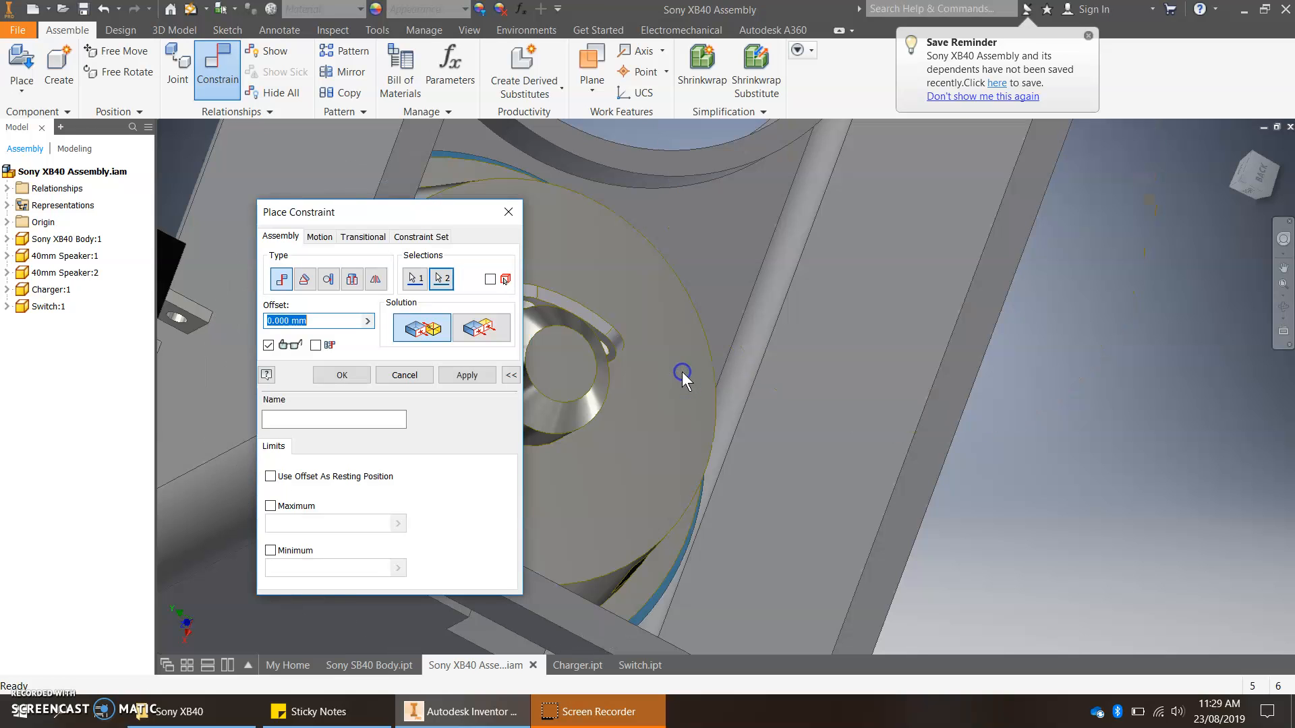
scroll(640, 391, "up", 3)
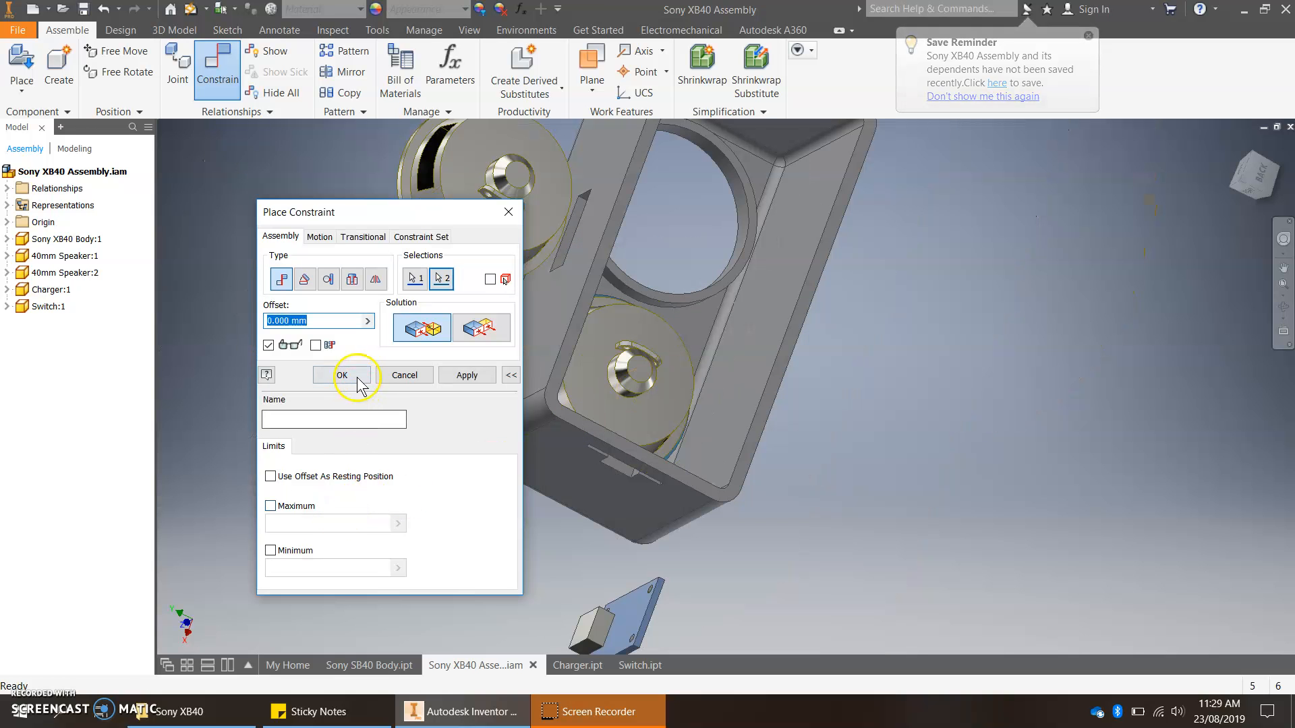
left_click(338, 375)
middle_click_drag(757, 485, 877, 432, "shift")
left_click_drag(607, 391, 667, 403)
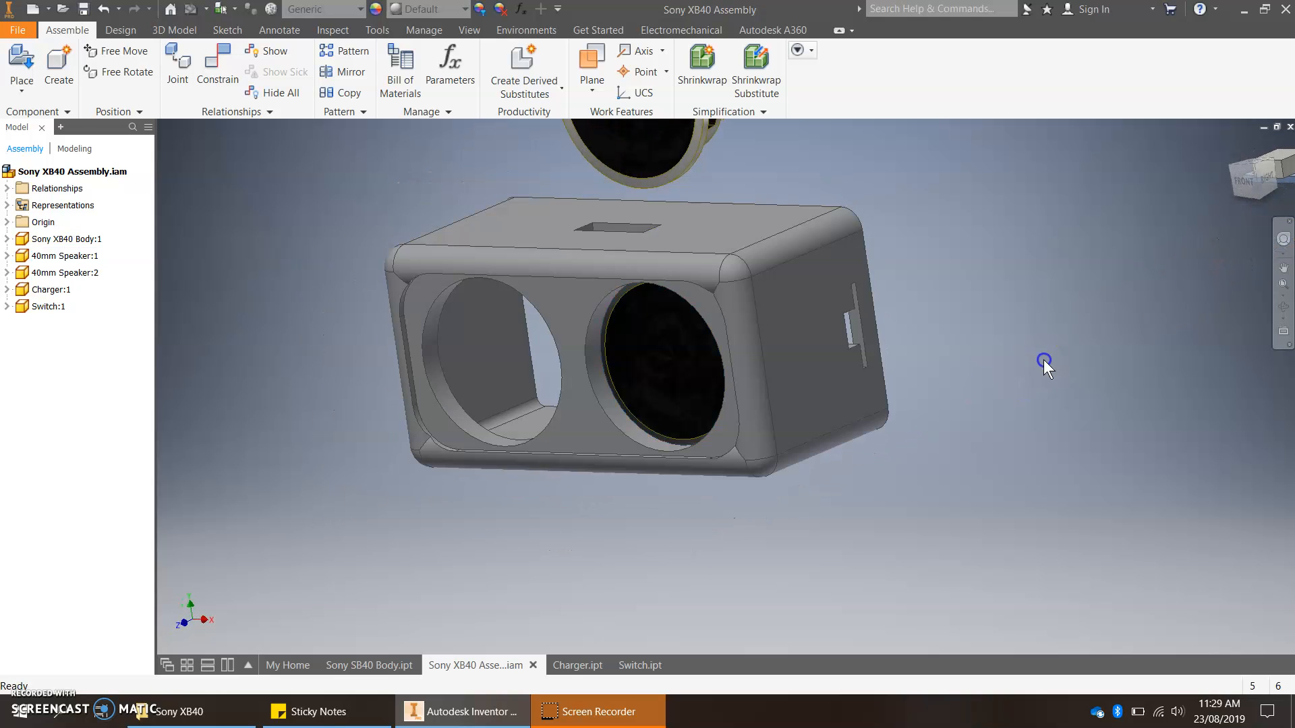
Step: Mate the second 40mm speaker's axis with the body's remaining round opening, at 0 mm offset
middle_click_drag(973, 279, 962, 383)
left_click(220, 70)
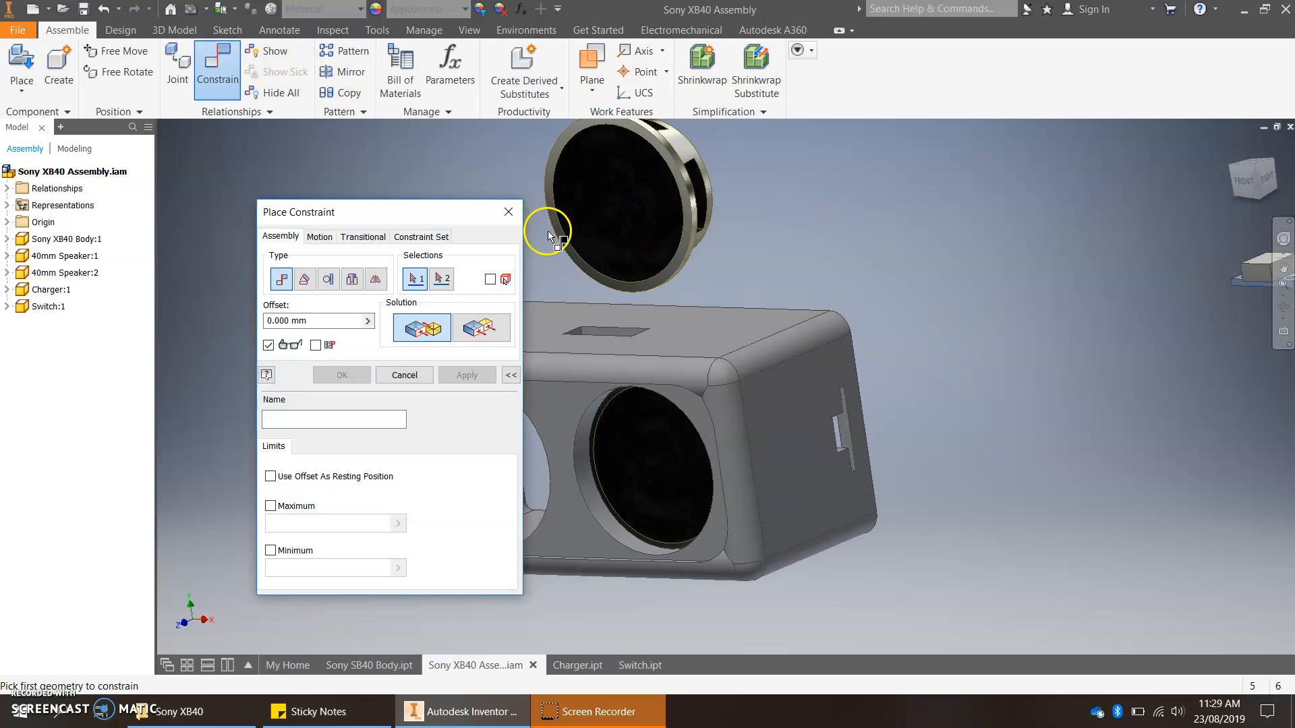
left_click(638, 200)
middle_click_drag(659, 269, 816, 214)
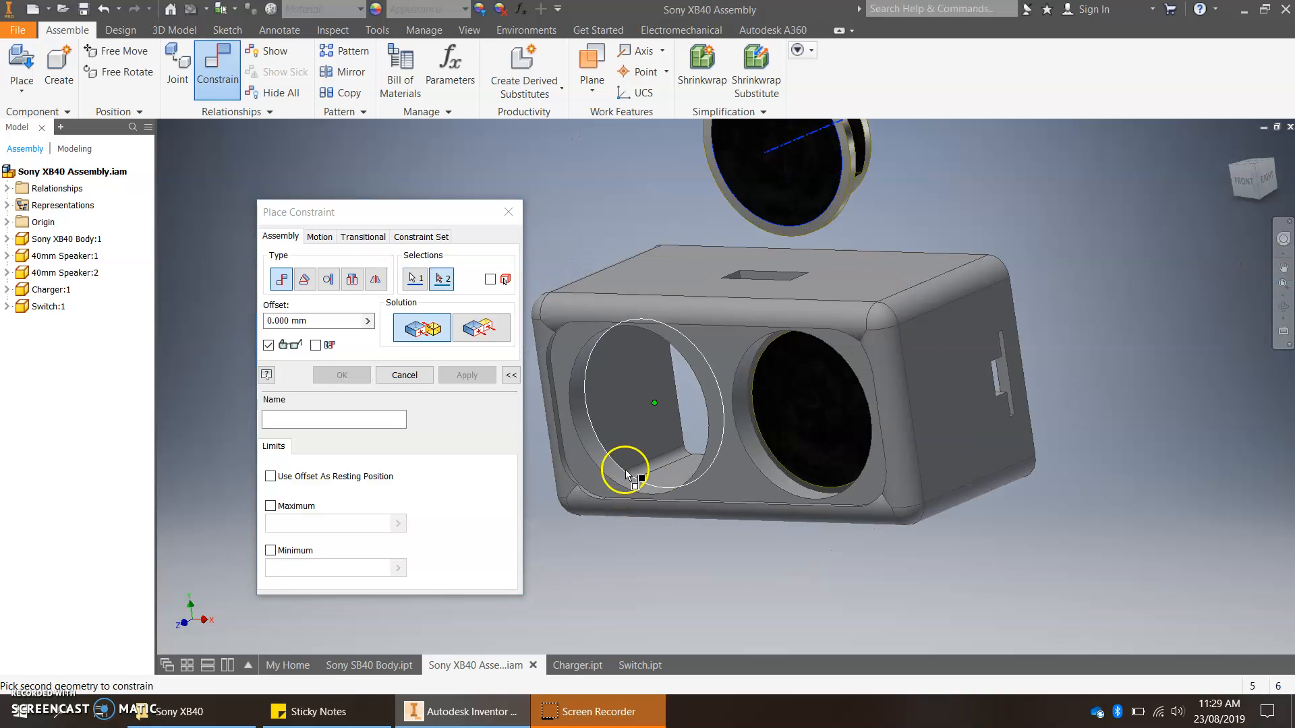
left_click(619, 473)
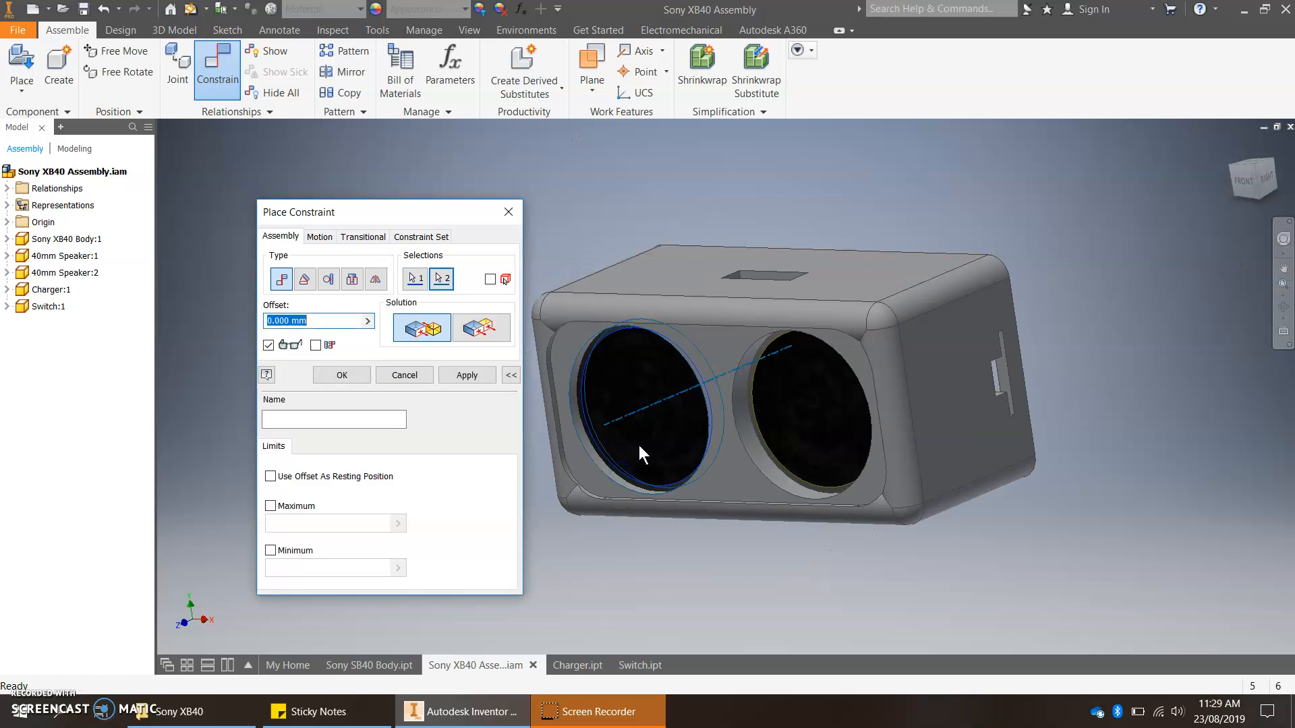
left_click(368, 382)
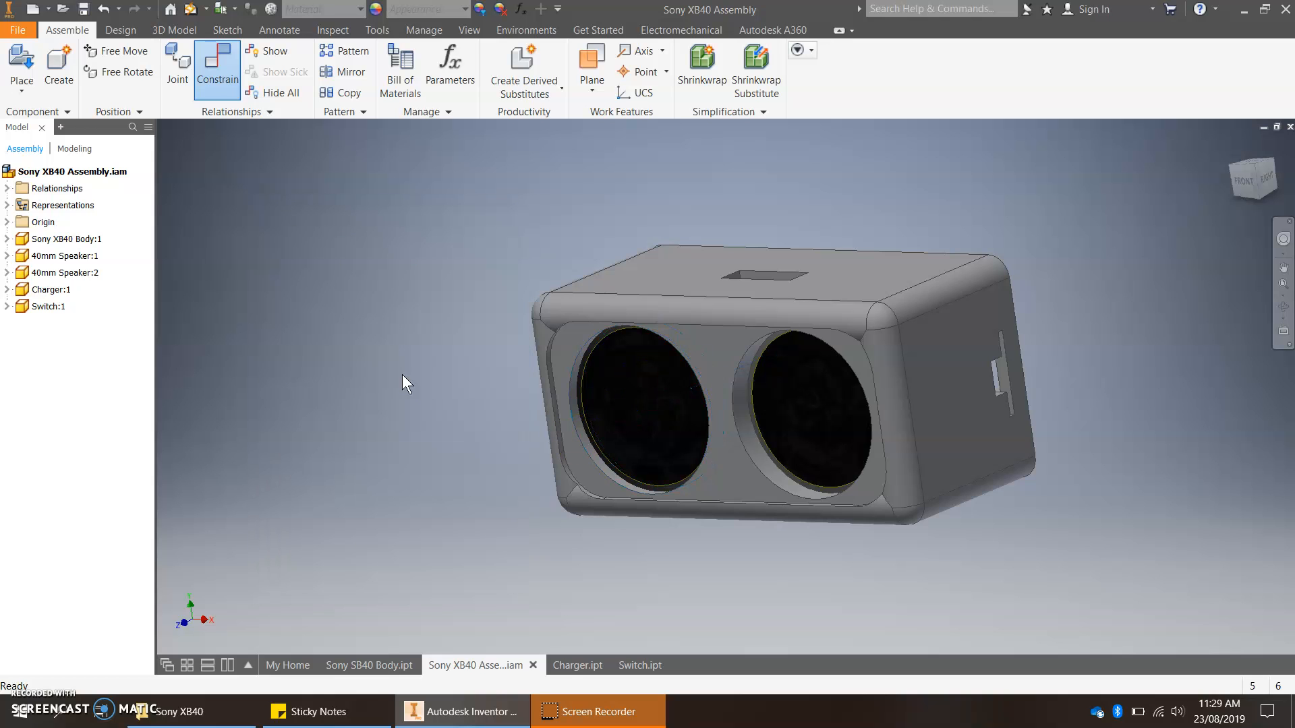
Step: Pull the second speaker behind the body and mate its front rim face with the recessed ring inside around its opening, at 0 mm offset
left_click_drag(610, 420, 986, 293)
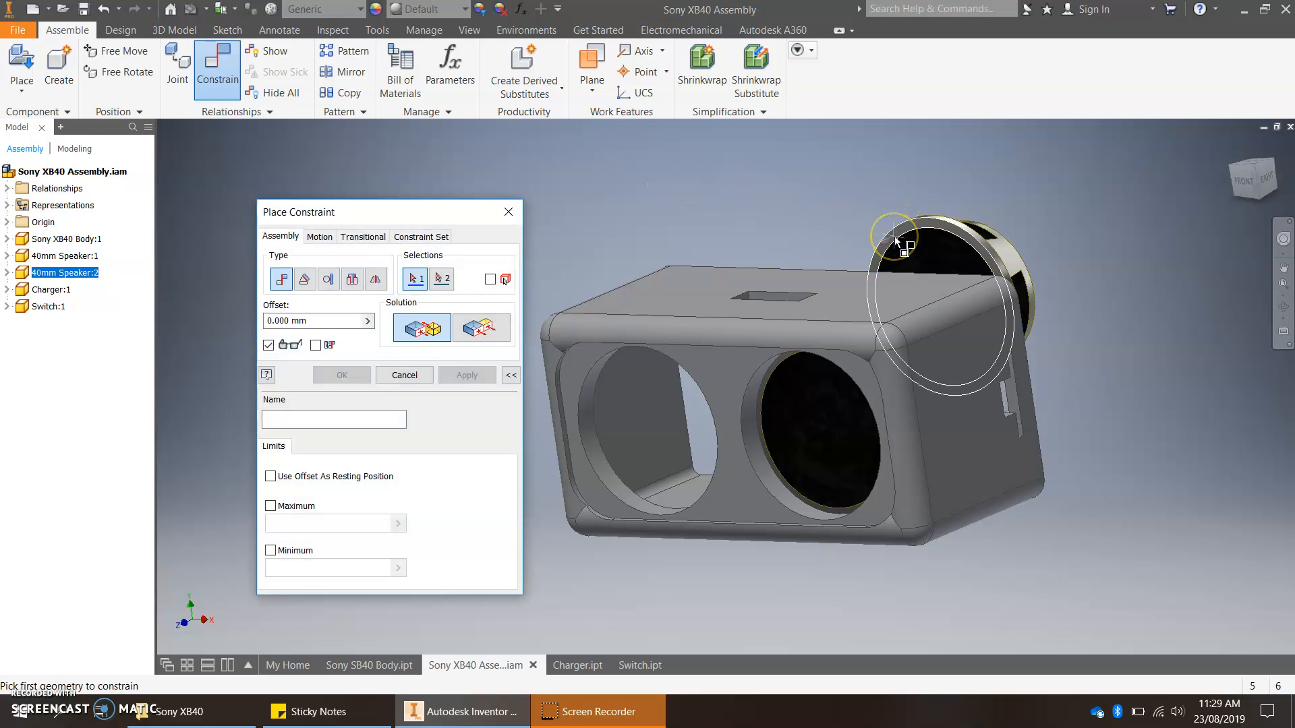
scroll(895, 239, "down", 5)
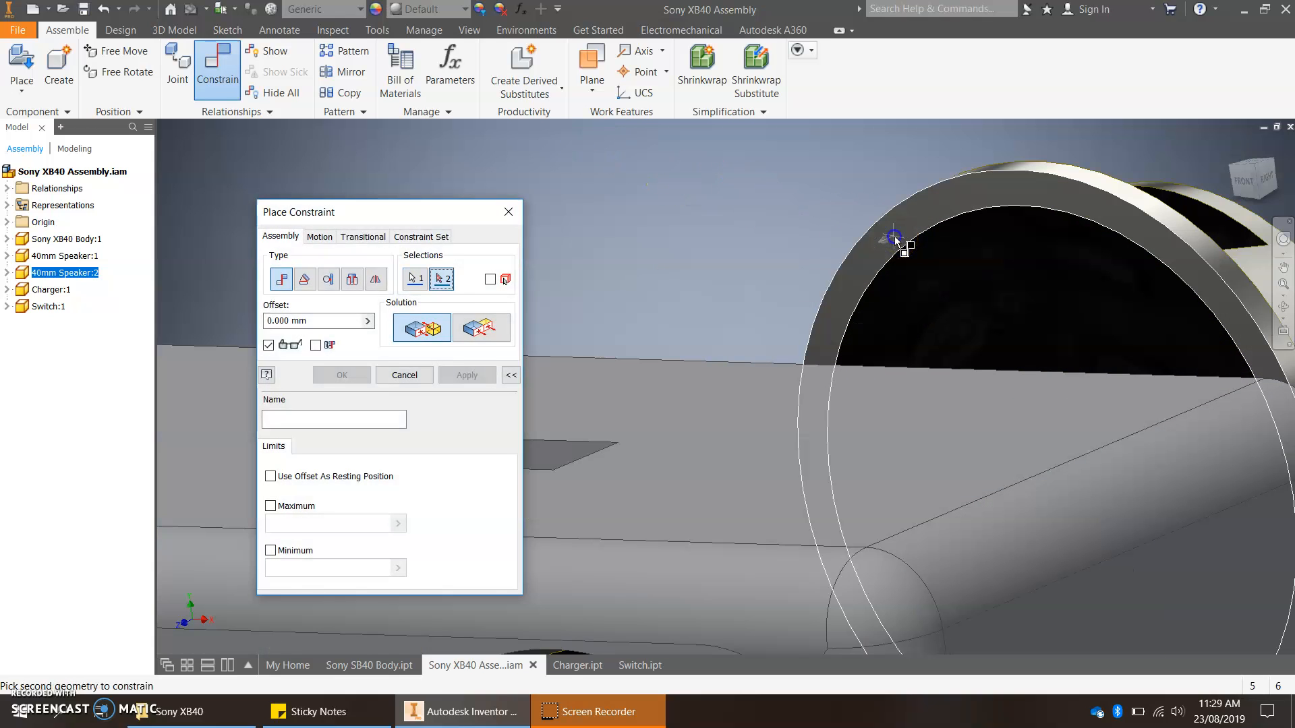
scroll(895, 240, "up", 5)
middle_click_drag(863, 384, 745, 453, "shift")
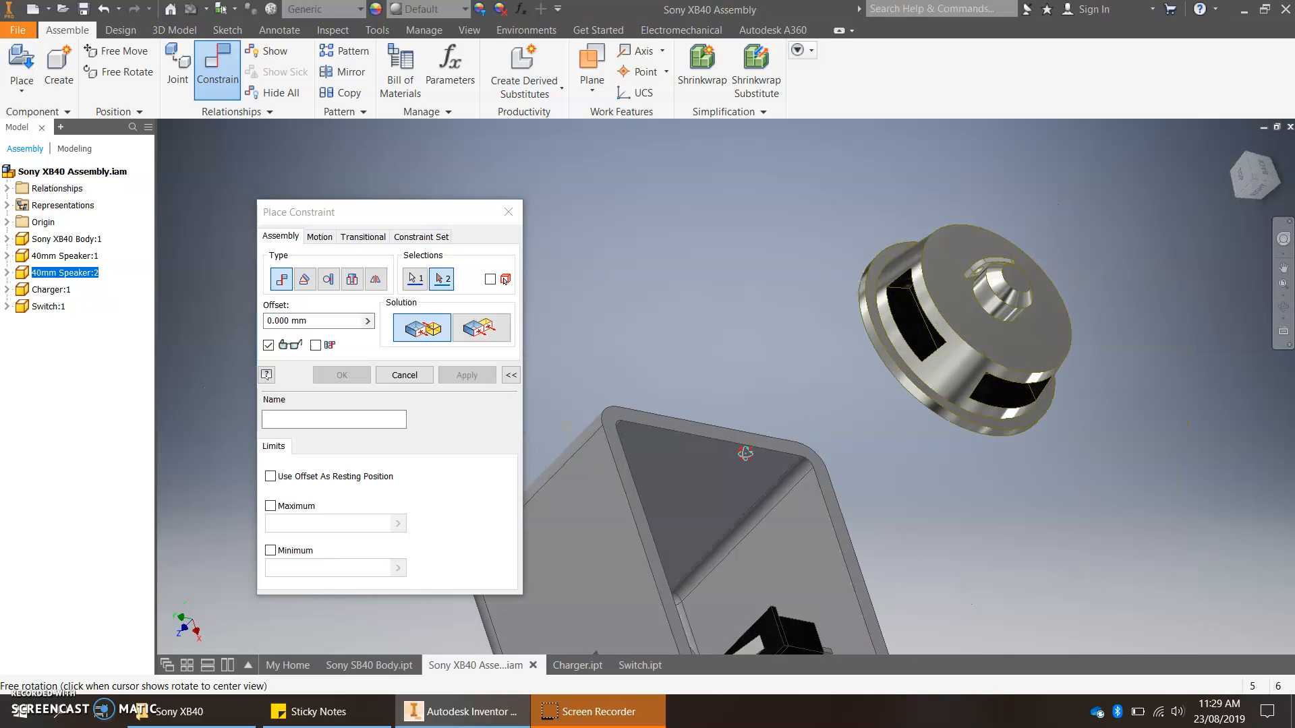
scroll(739, 523, "down", 4)
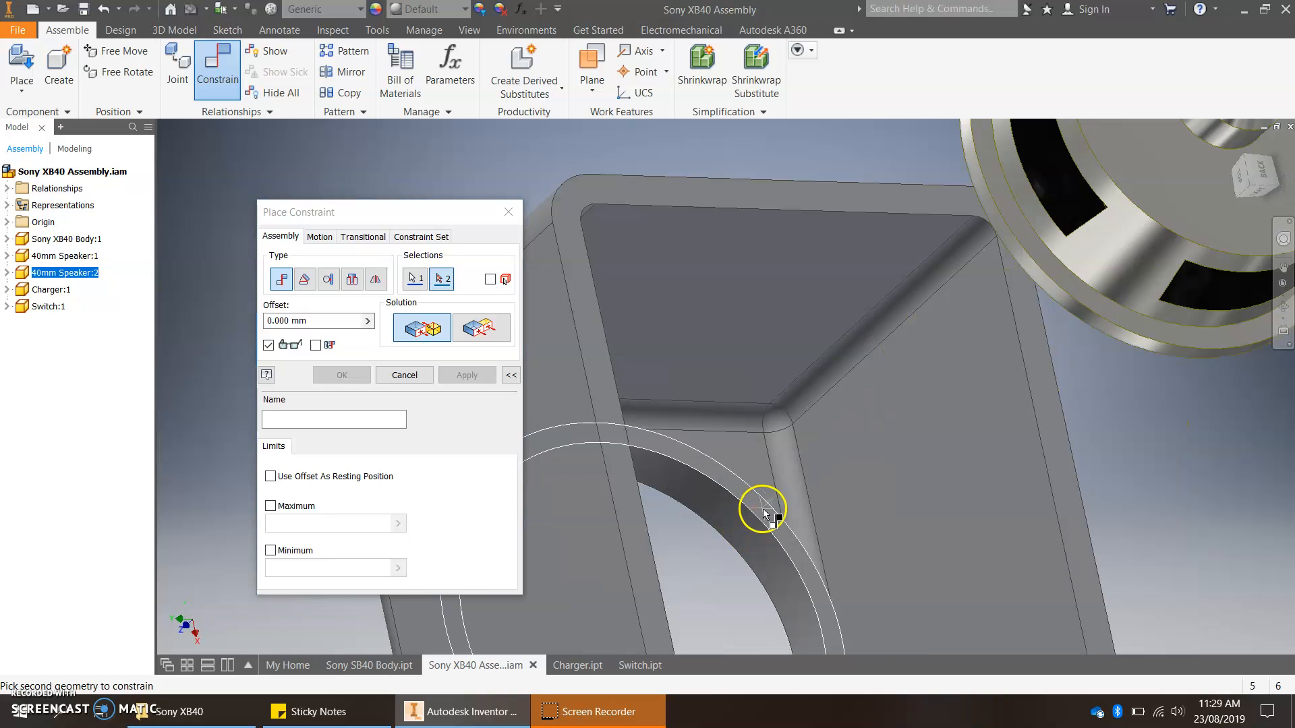
left_click(758, 500)
scroll(758, 500, "up", 5)
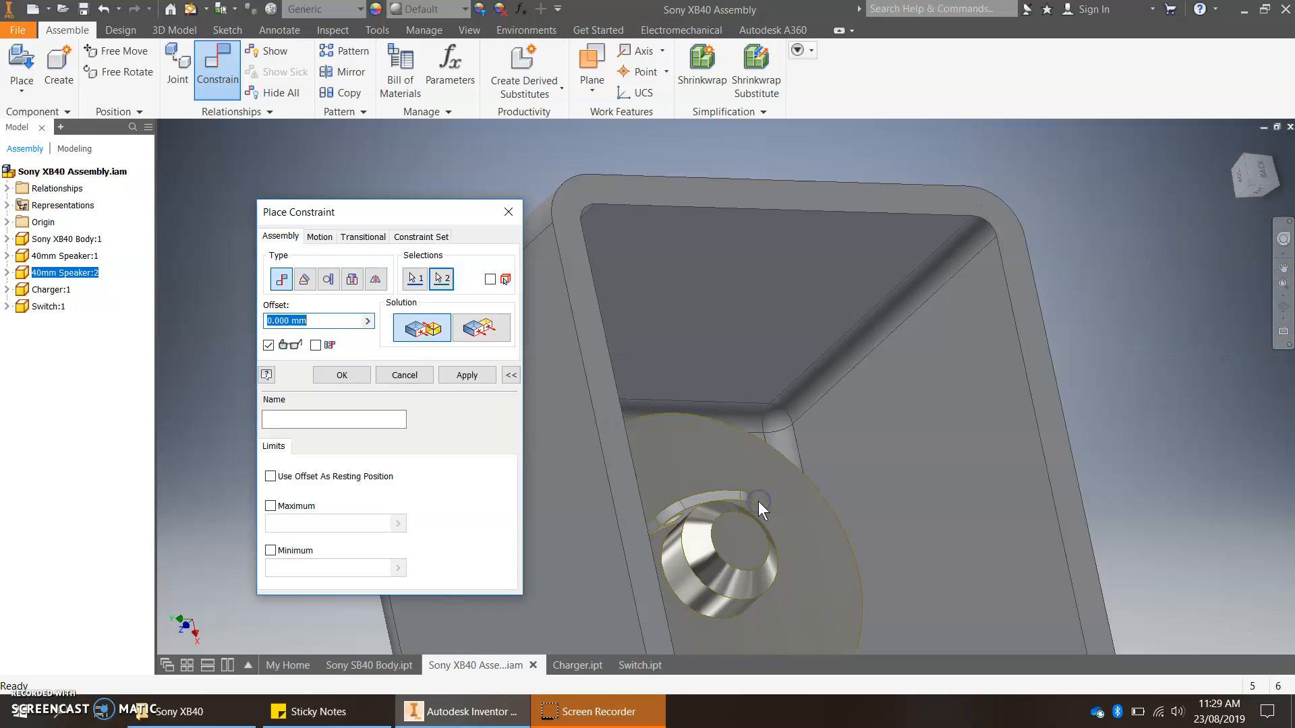
middle_click_drag(491, 484, 1017, 231, "shift")
Step: Bring the Charger beside the body's slotted end and free-rotate it so its connector block lies on the side away from the body
left_click_drag(965, 241, 769, 479)
left_click(769, 526)
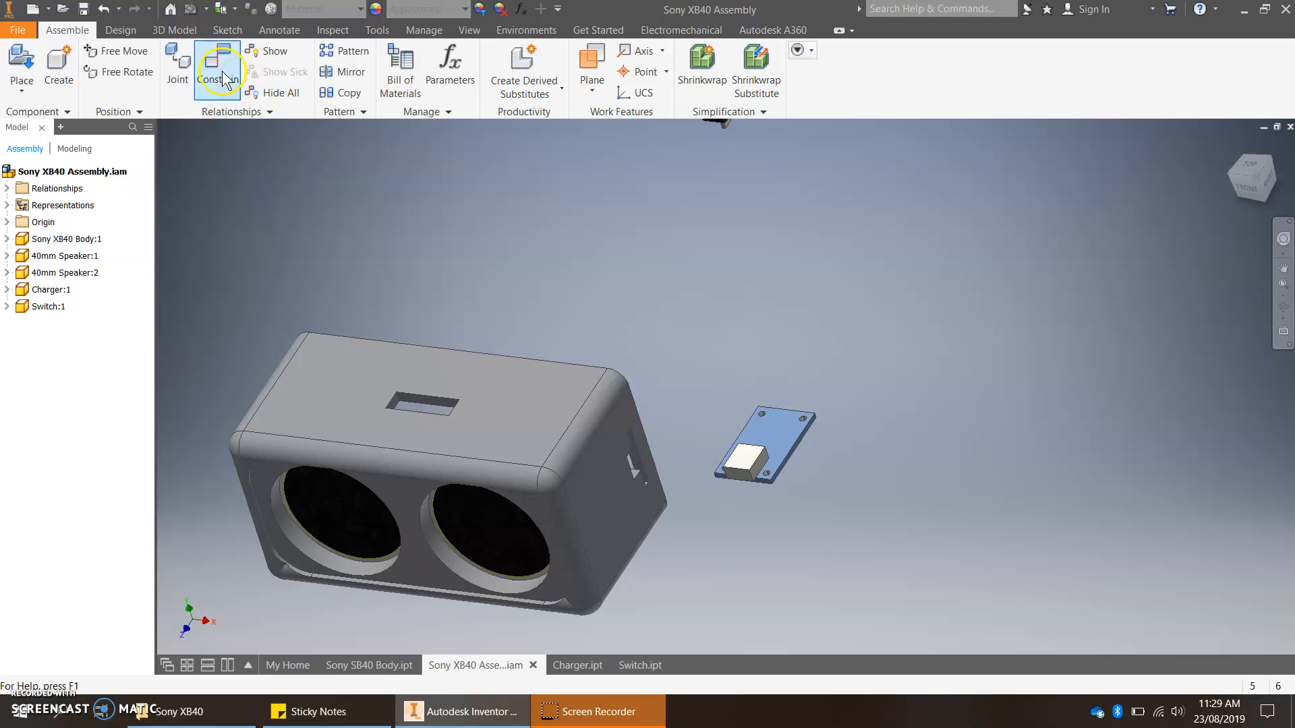
left_click(759, 440)
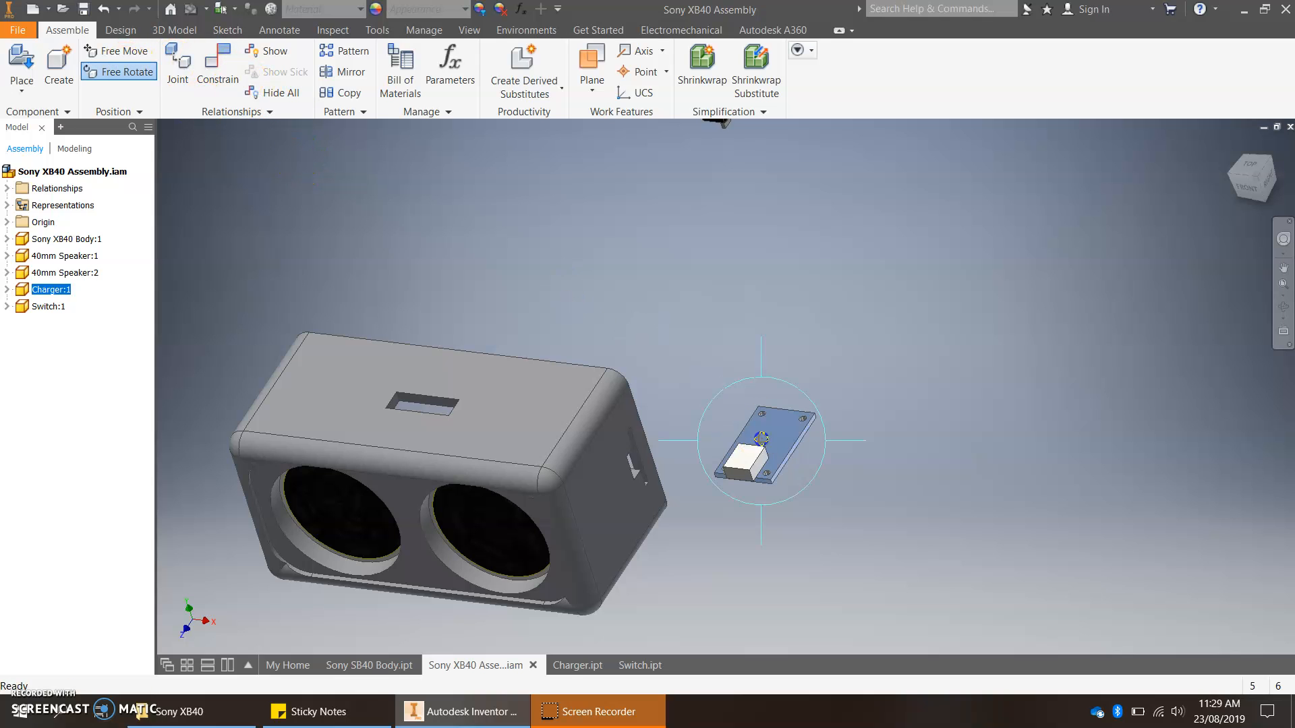
left_click_drag(745, 435, 727, 459)
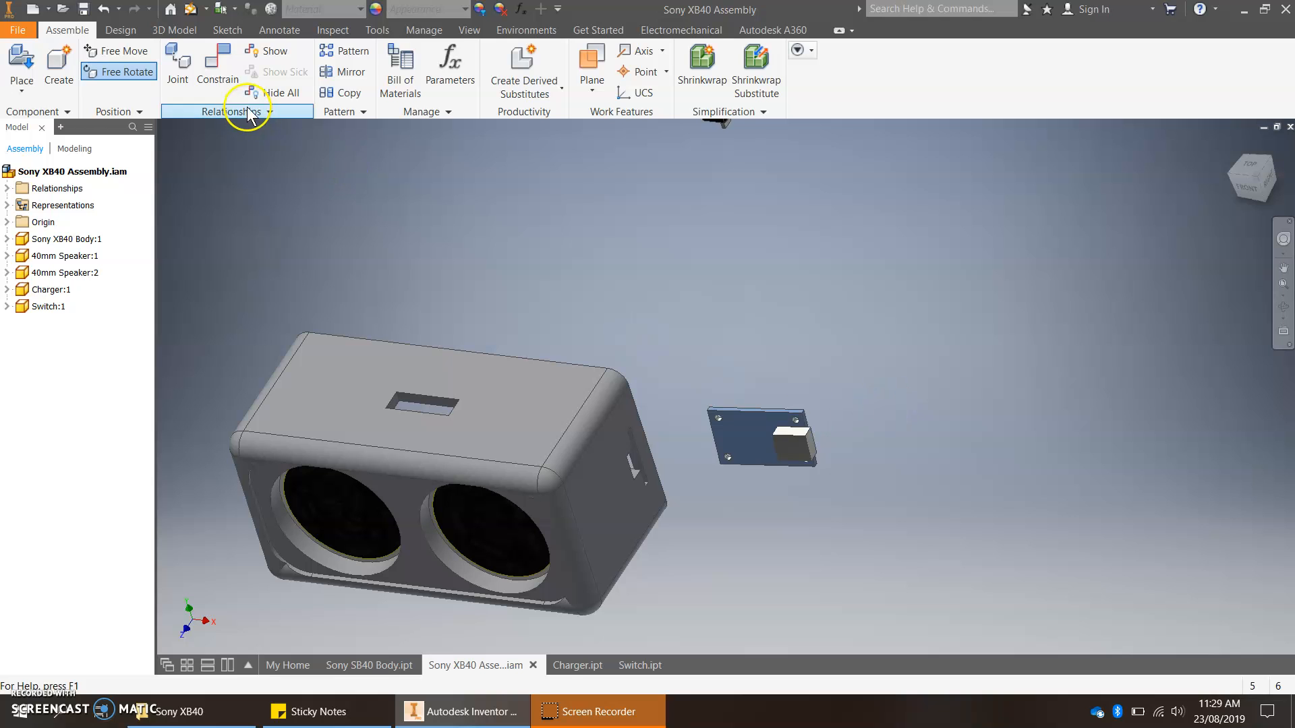
Step: Mate the Charger board's plain back face with the long wall of the narrow slot in the body's end, at 0 mm offset
left_click(218, 67)
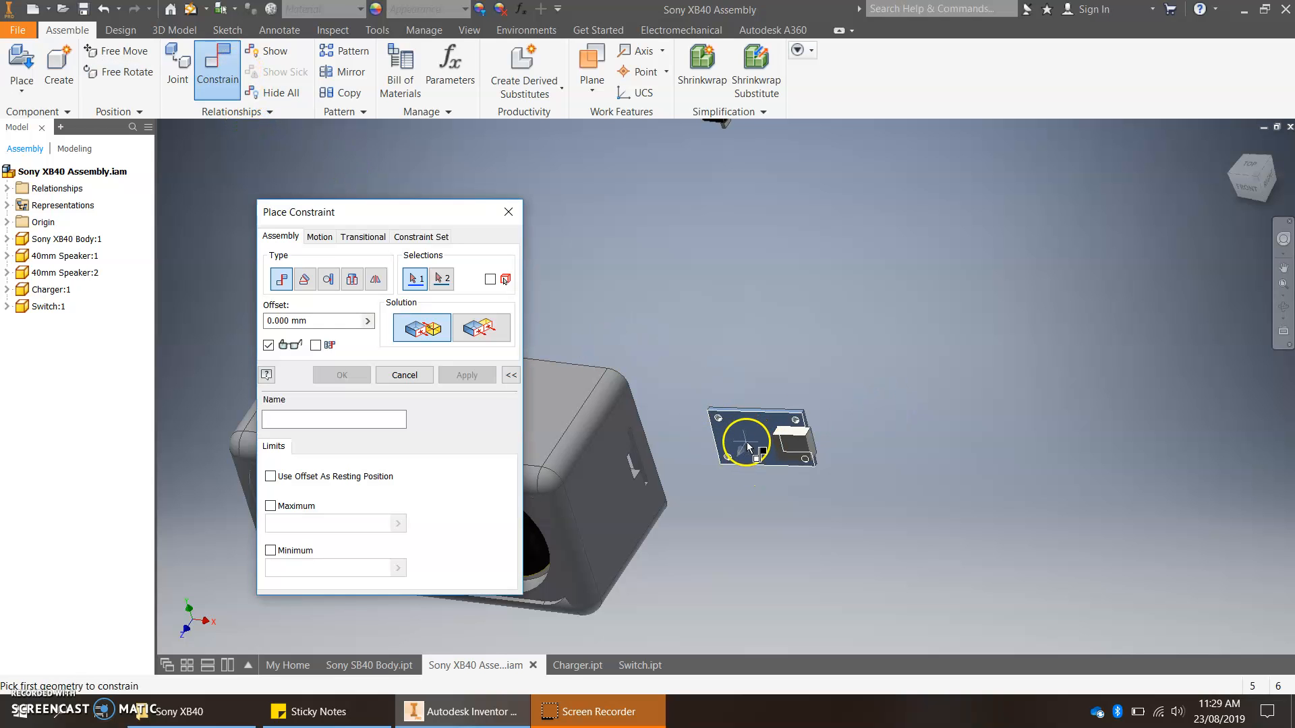
scroll(790, 445, "down", 3)
middle_click_drag(844, 486, 869, 302, "shift")
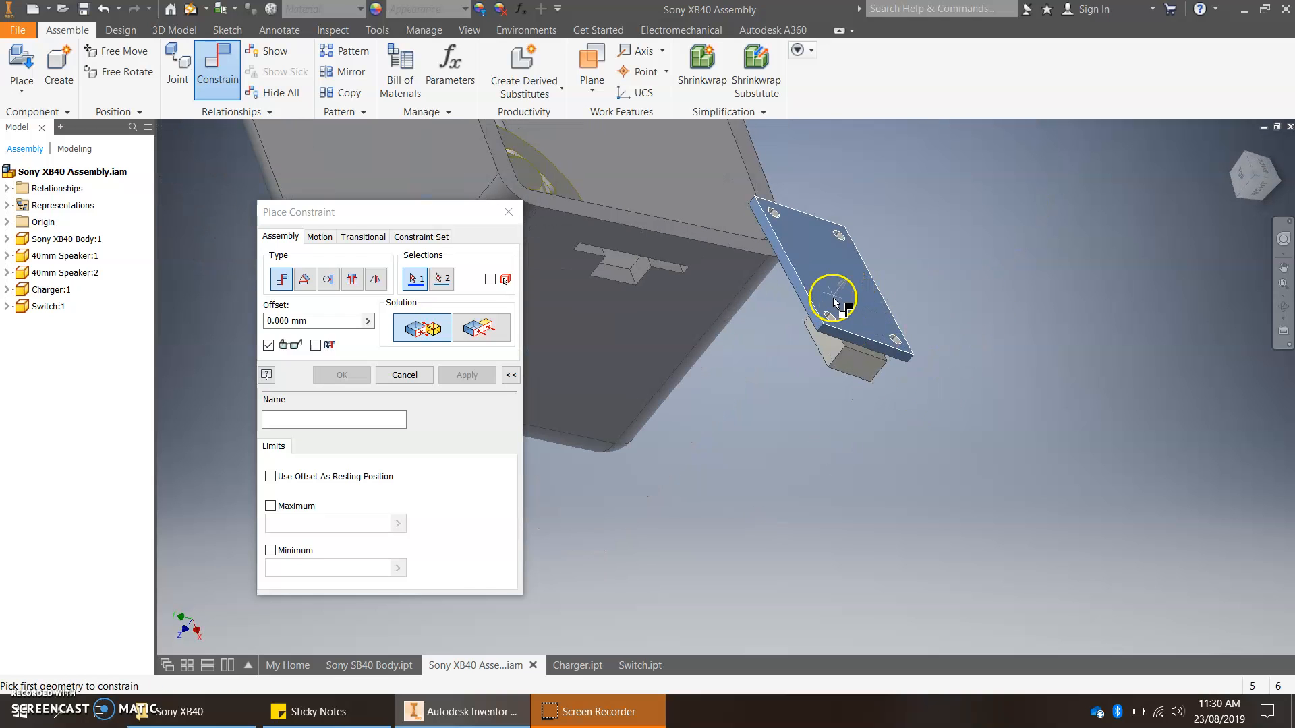
left_click(835, 302)
middle_click_drag(693, 280, 759, 337, "shift")
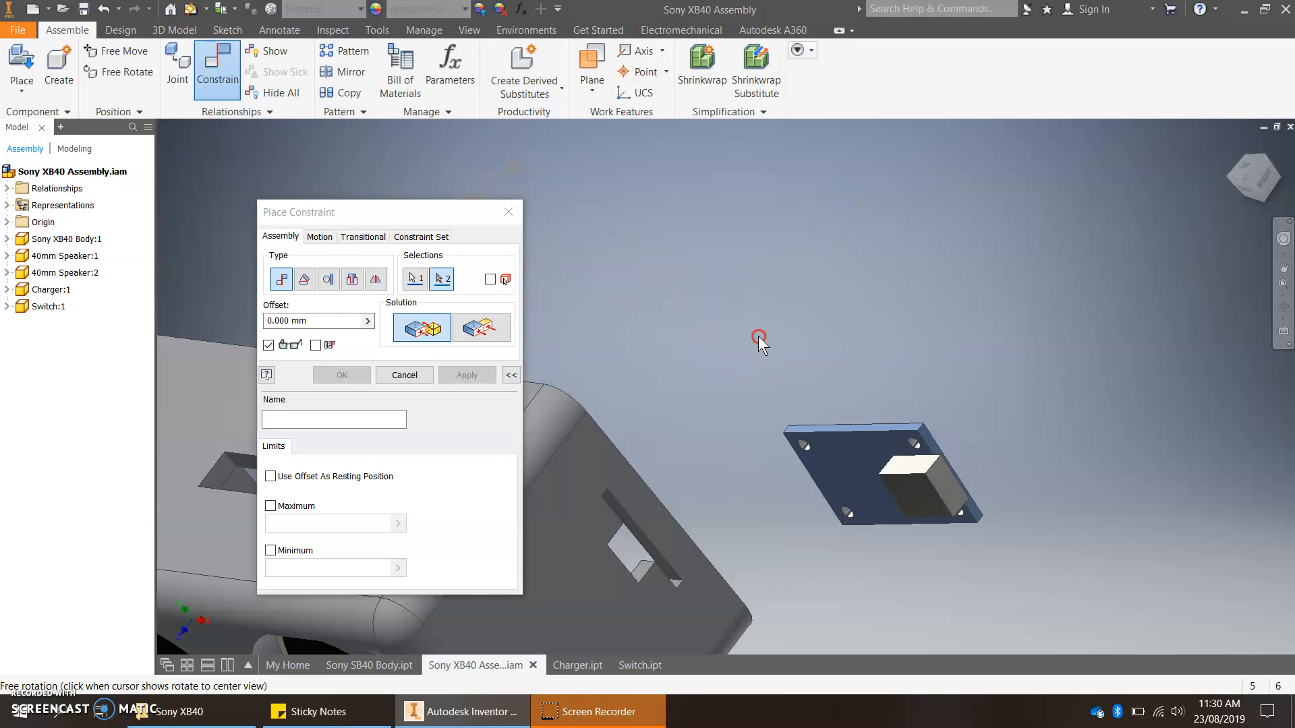
scroll(686, 475, "down", 5)
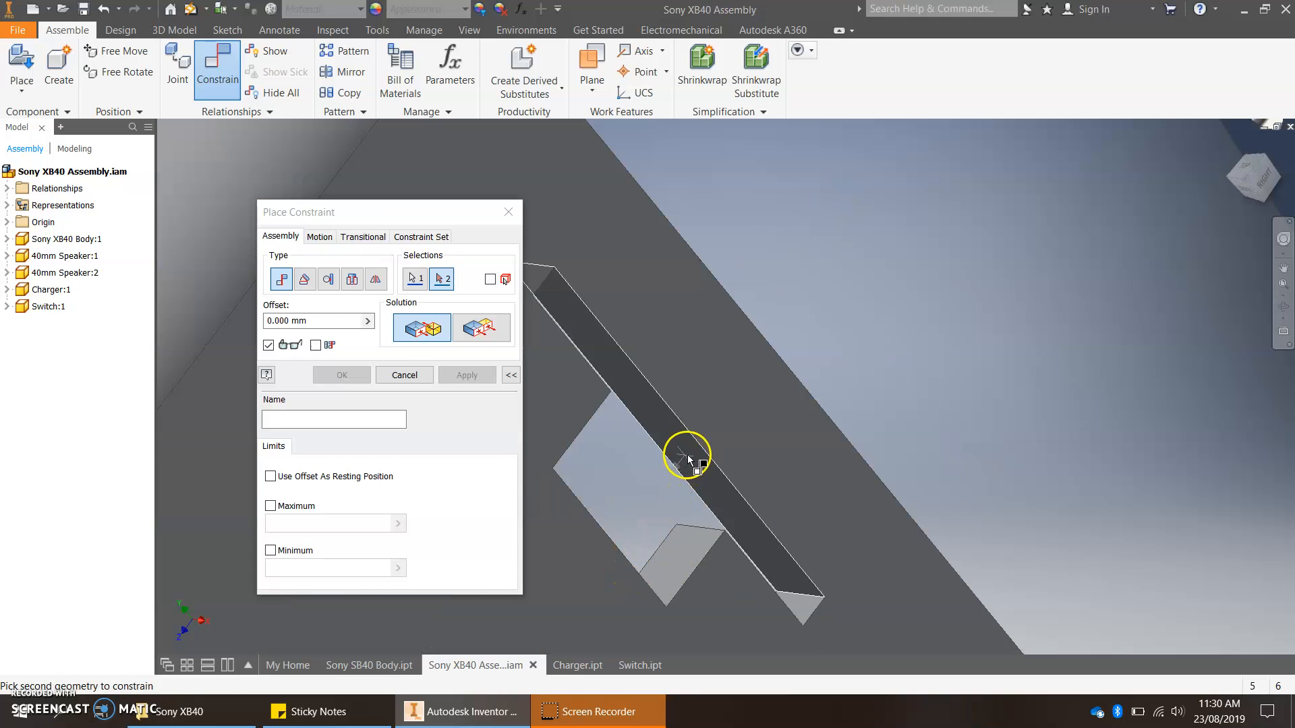
left_click(689, 458)
scroll(690, 455, "up", 3)
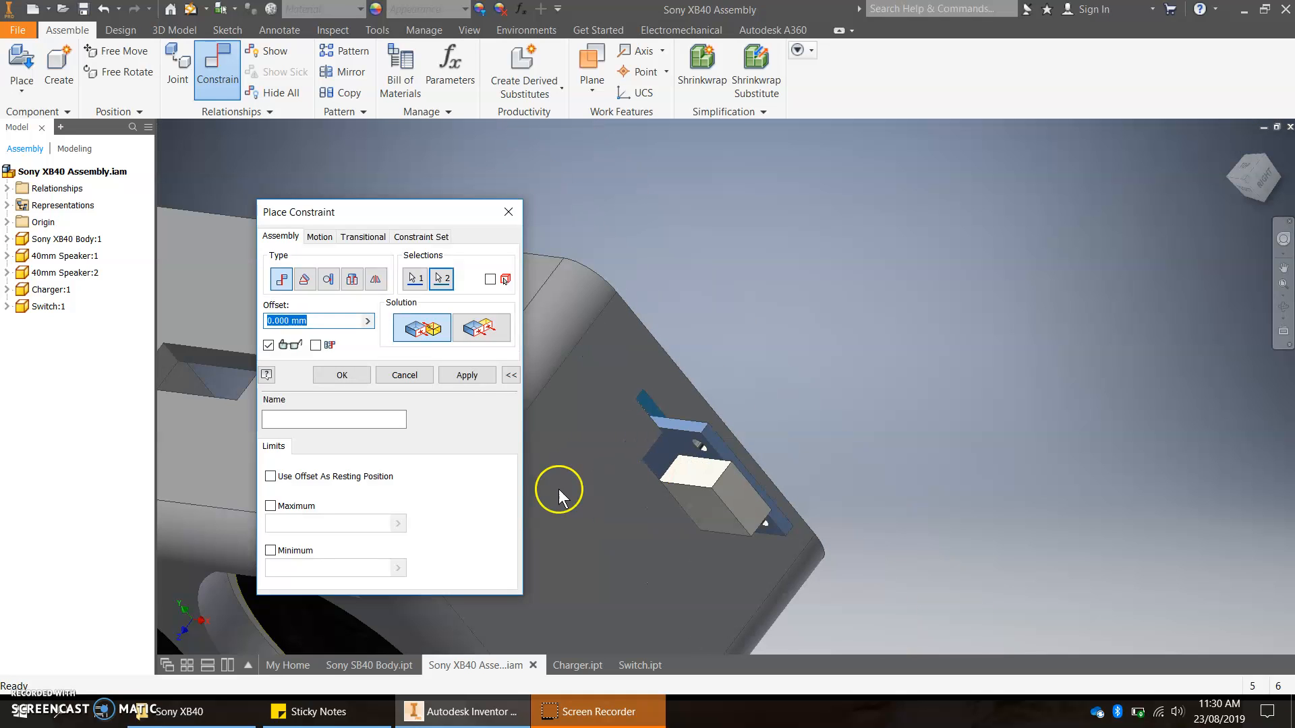
left_click(467, 376)
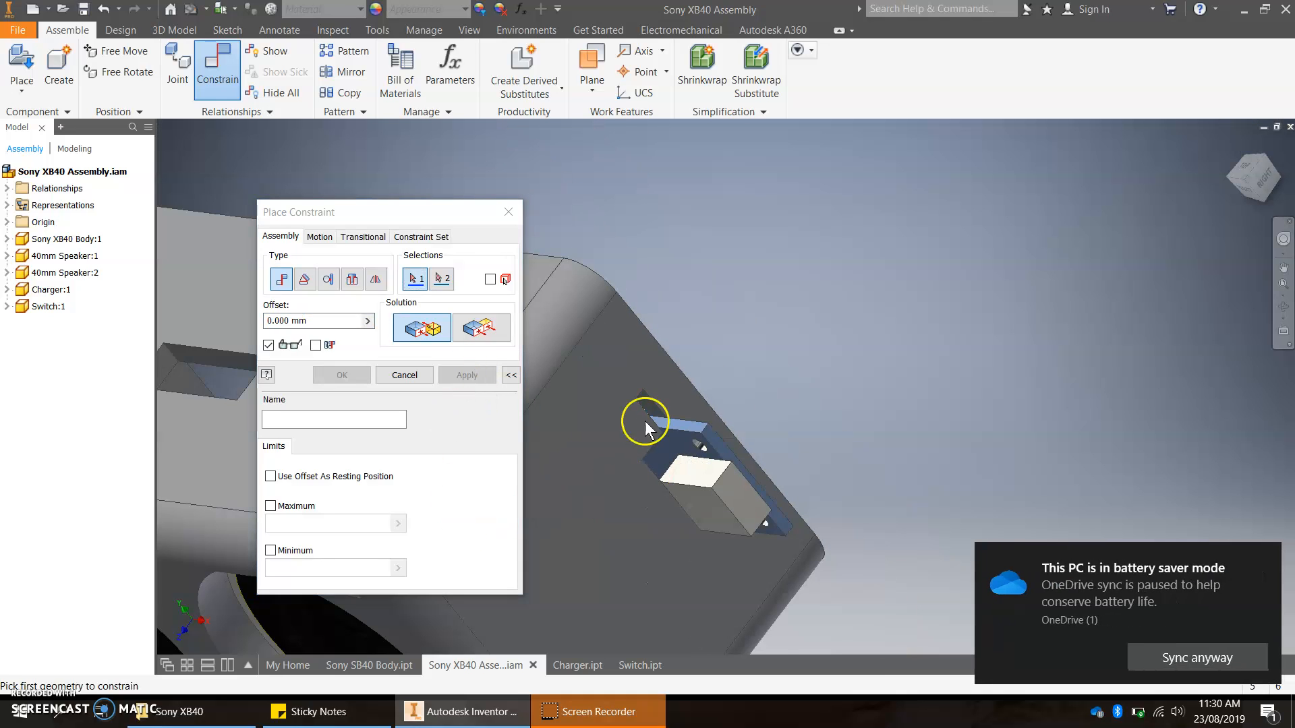
Step: Dismiss the battery saver notification and set the laptop's power mode to Better battery
left_click(1265, 559)
left_click(1138, 719)
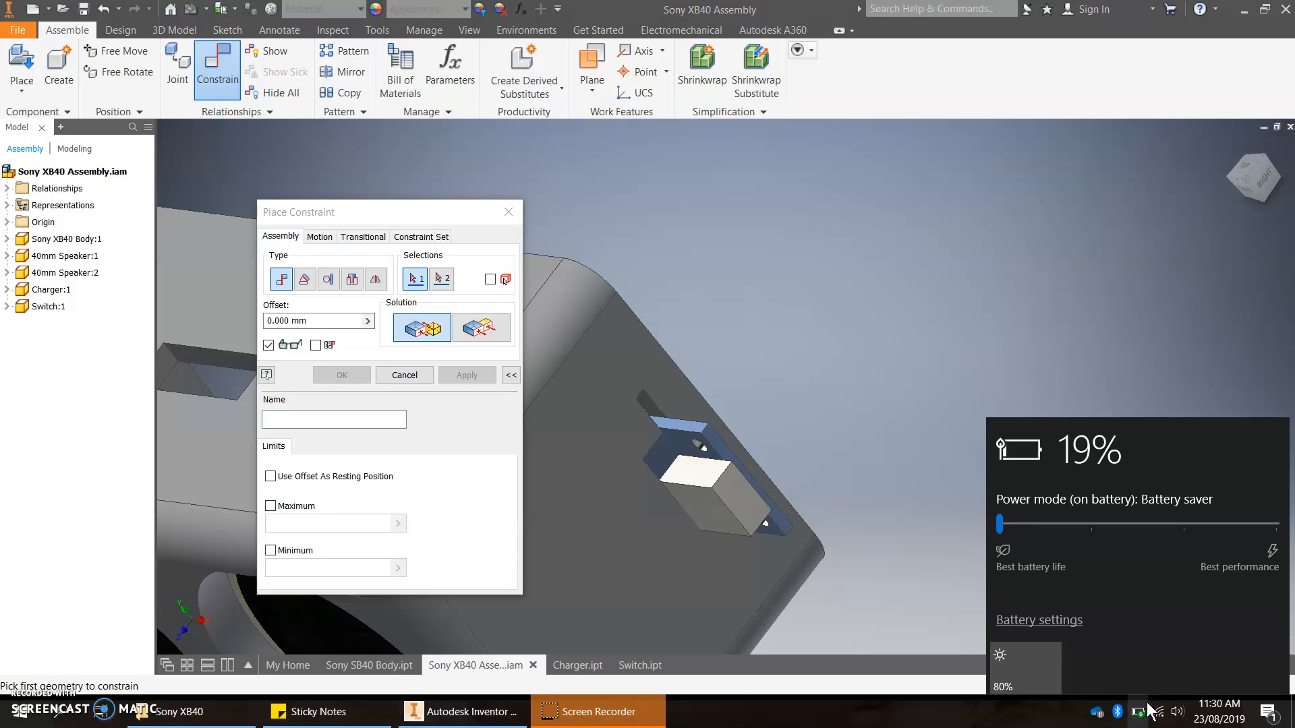
left_click(1104, 523)
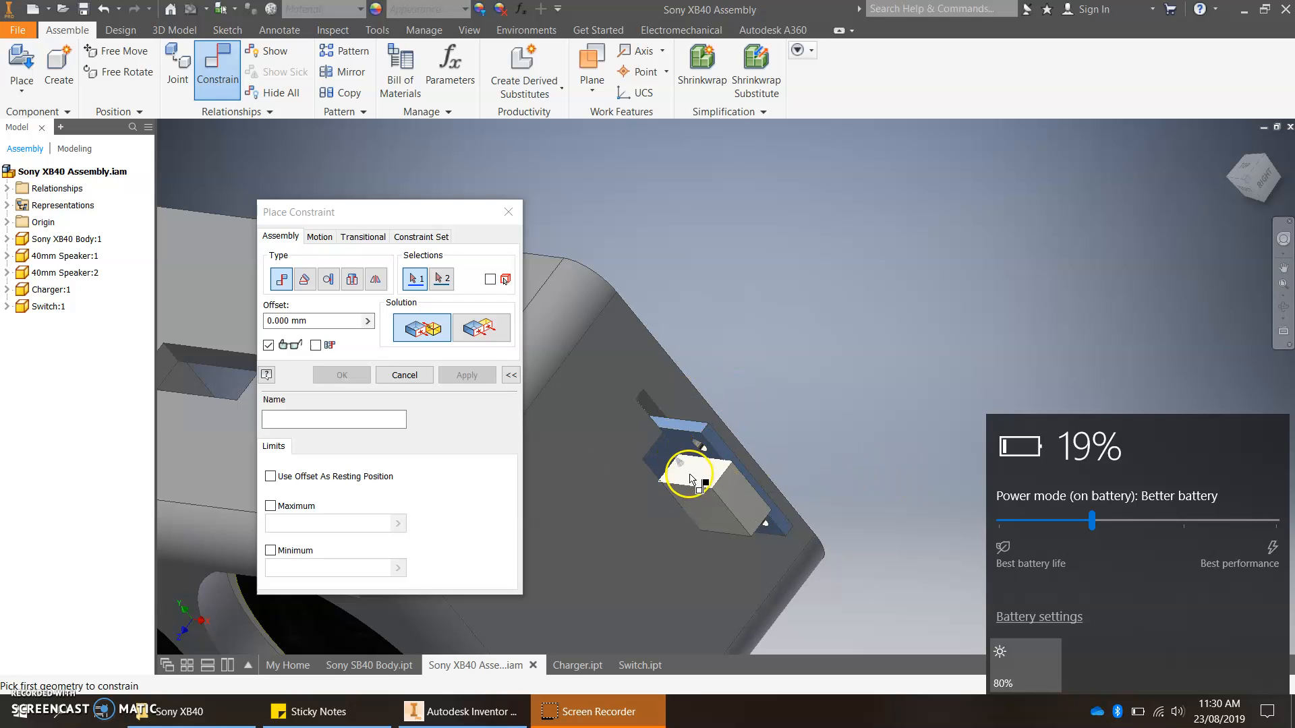
Step: Mate the short side face of the Charger's connector block with the matching end wall of the slot's wider notch, at 0 mm offset
left_click(691, 479)
middle_click_drag(702, 473, 666, 444, "shift")
scroll(682, 514, "up", 5)
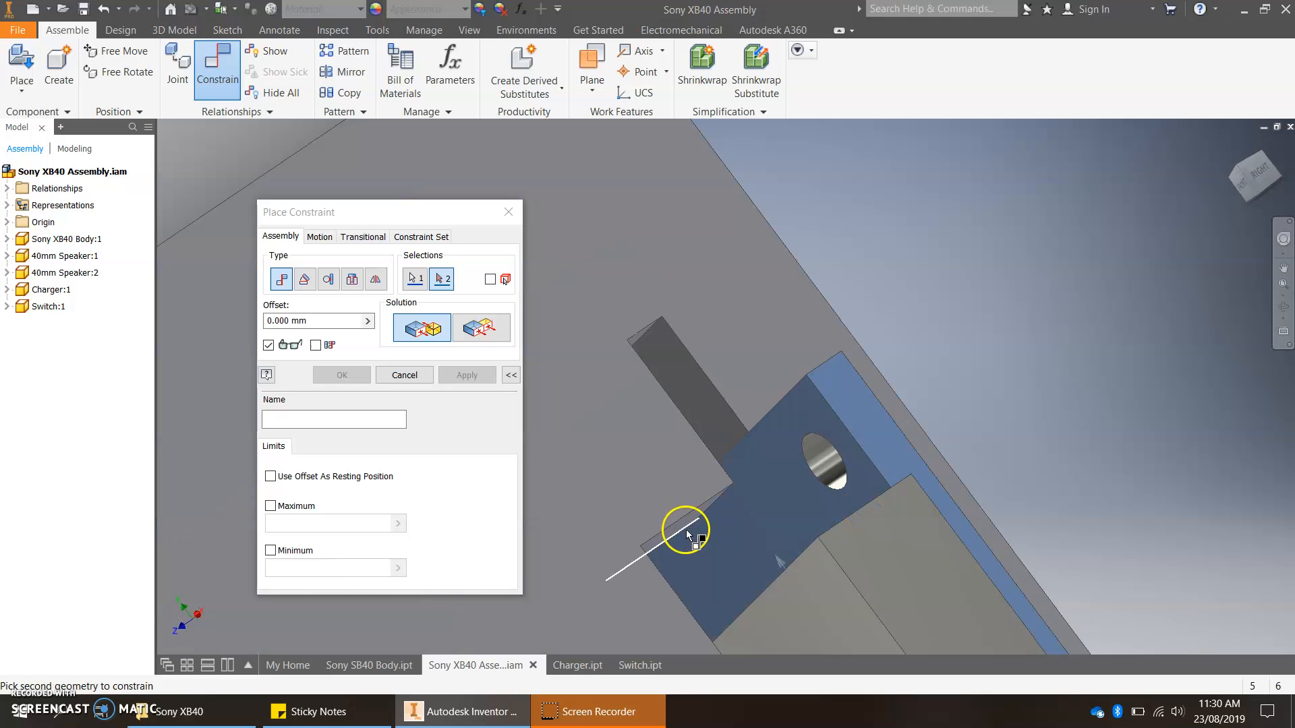
left_click(689, 521)
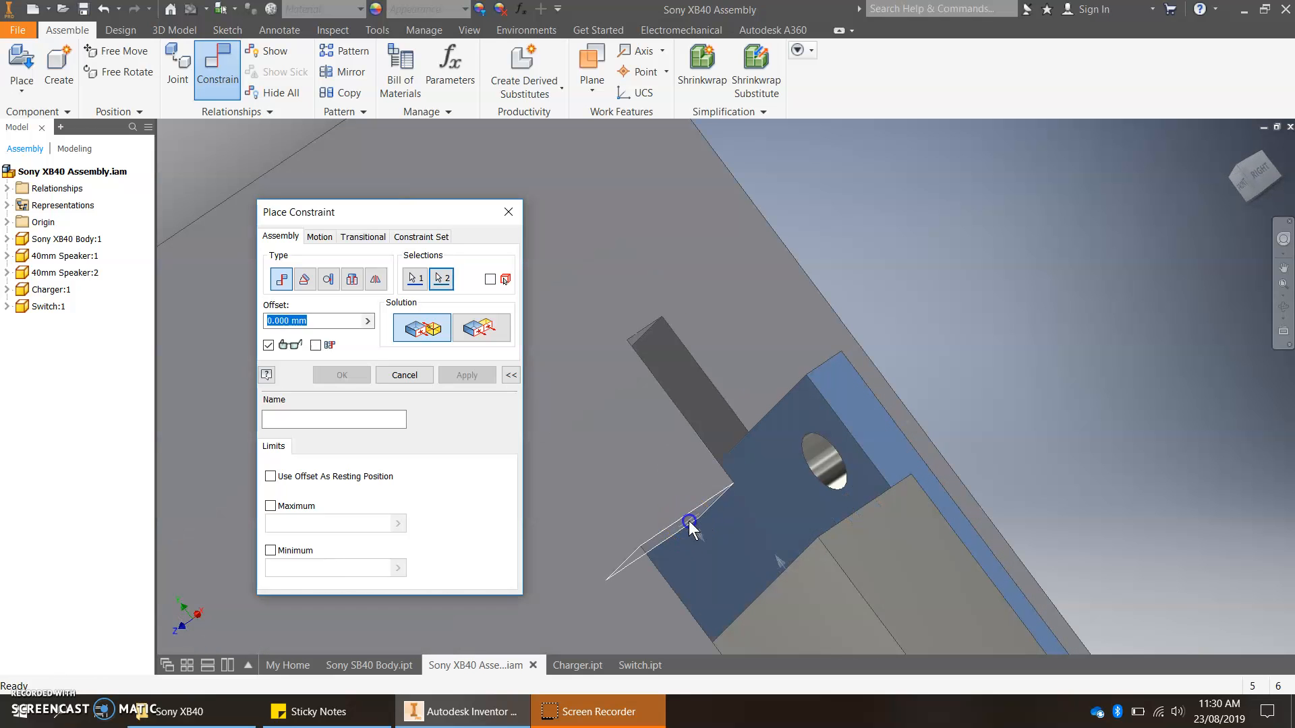
scroll(690, 519, "down", 3)
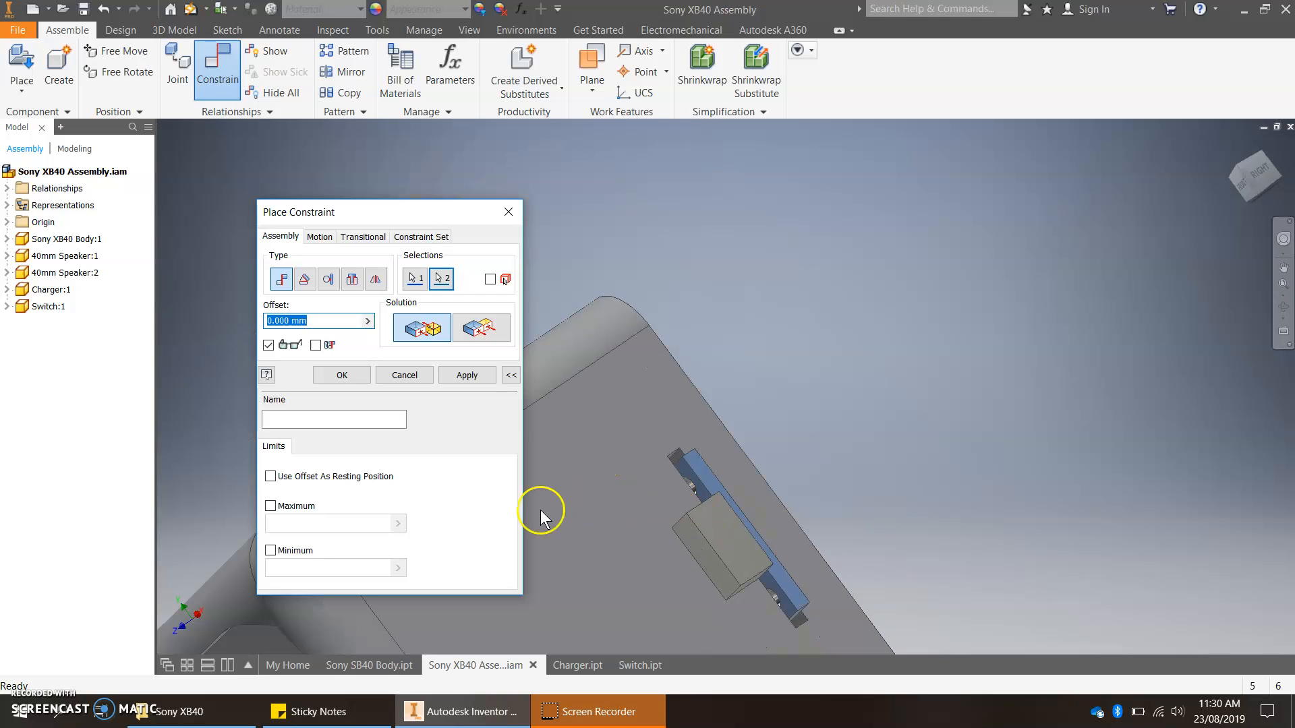
left_click(469, 378)
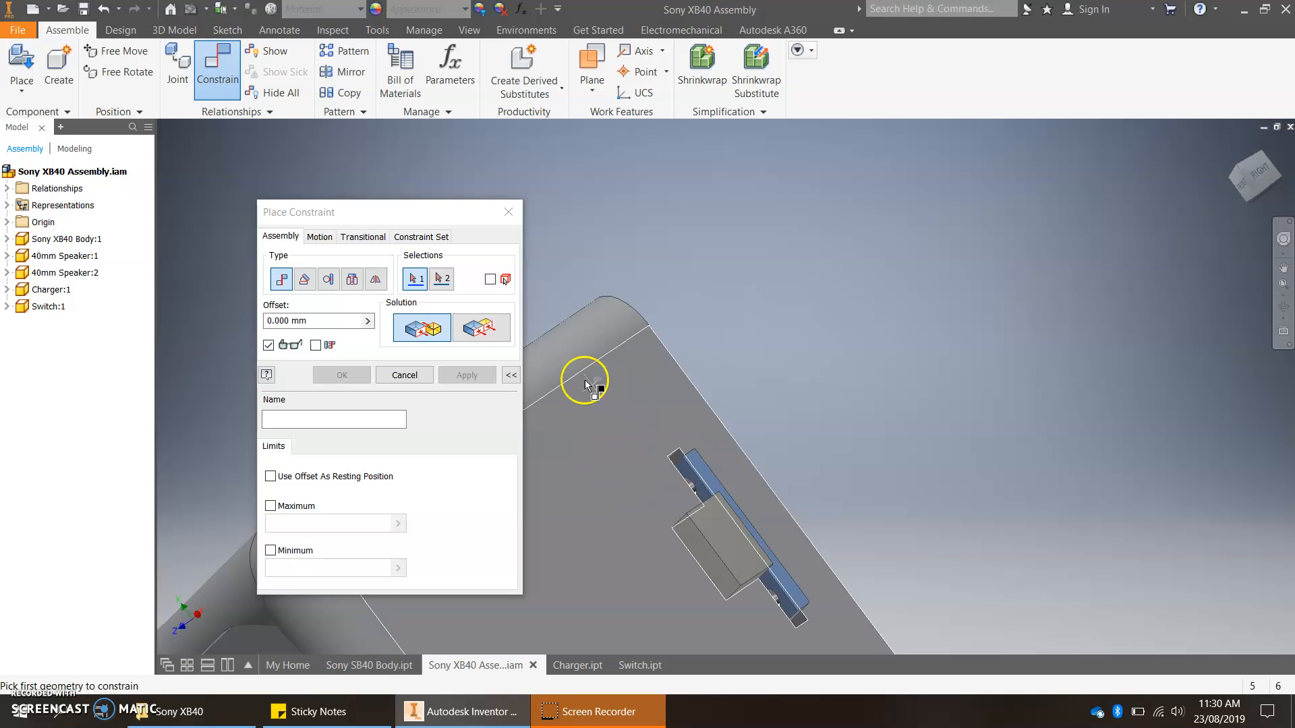
Step: Constrain the Charger board's outer edge face flush with the body's slotted end face, at 0 mm offset
left_click(485, 332)
left_click(601, 425)
left_click(697, 465)
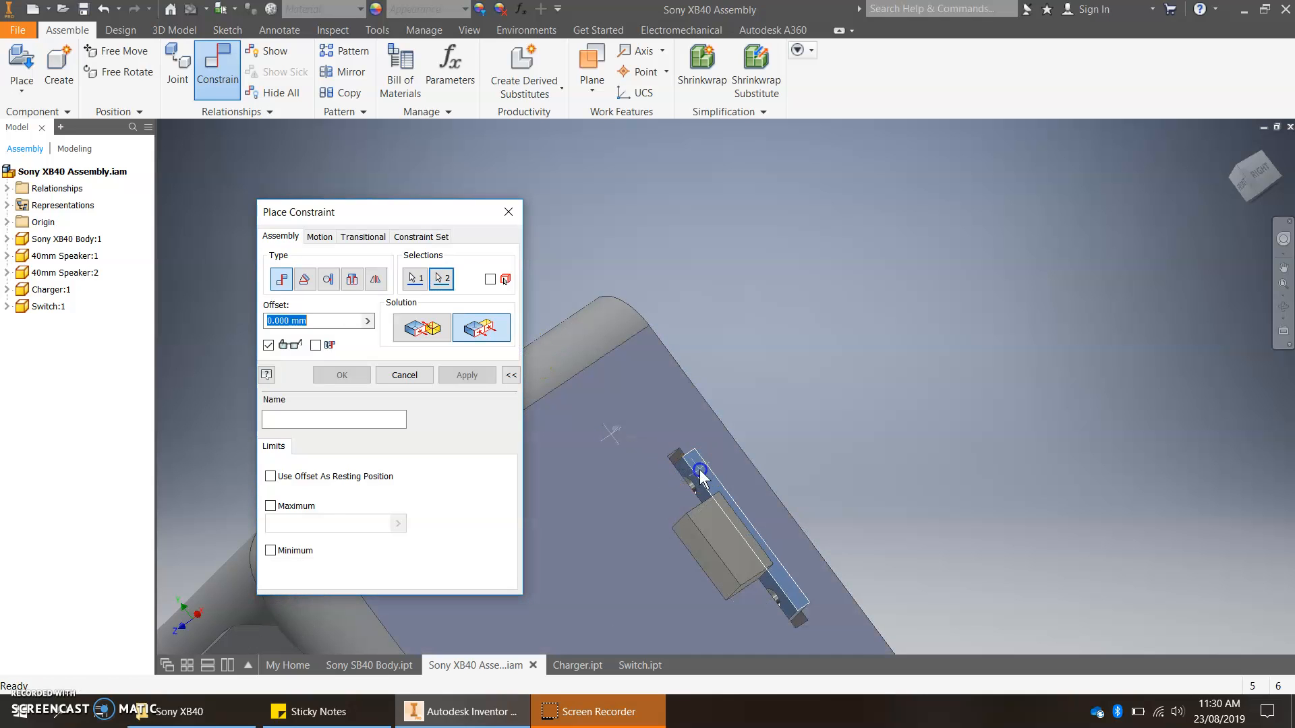
left_click(359, 375)
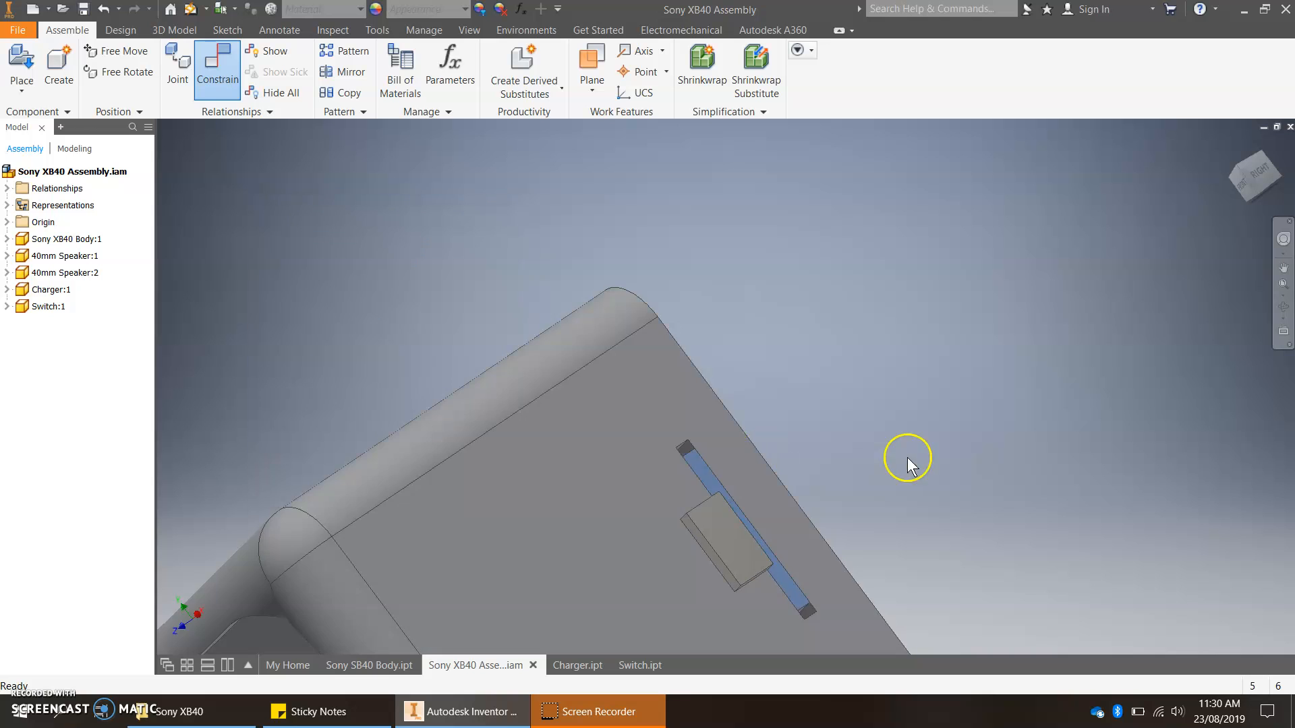
Step: Bring the Switch above the body and mate its housing's long side with the long wall of the top rectangular cutout, at 0 mm offset
middle_click_drag(961, 440, 998, 483, "shift")
scroll(998, 483, "up", 3)
left_click_drag(1073, 233, 875, 383)
left_click(202, 84)
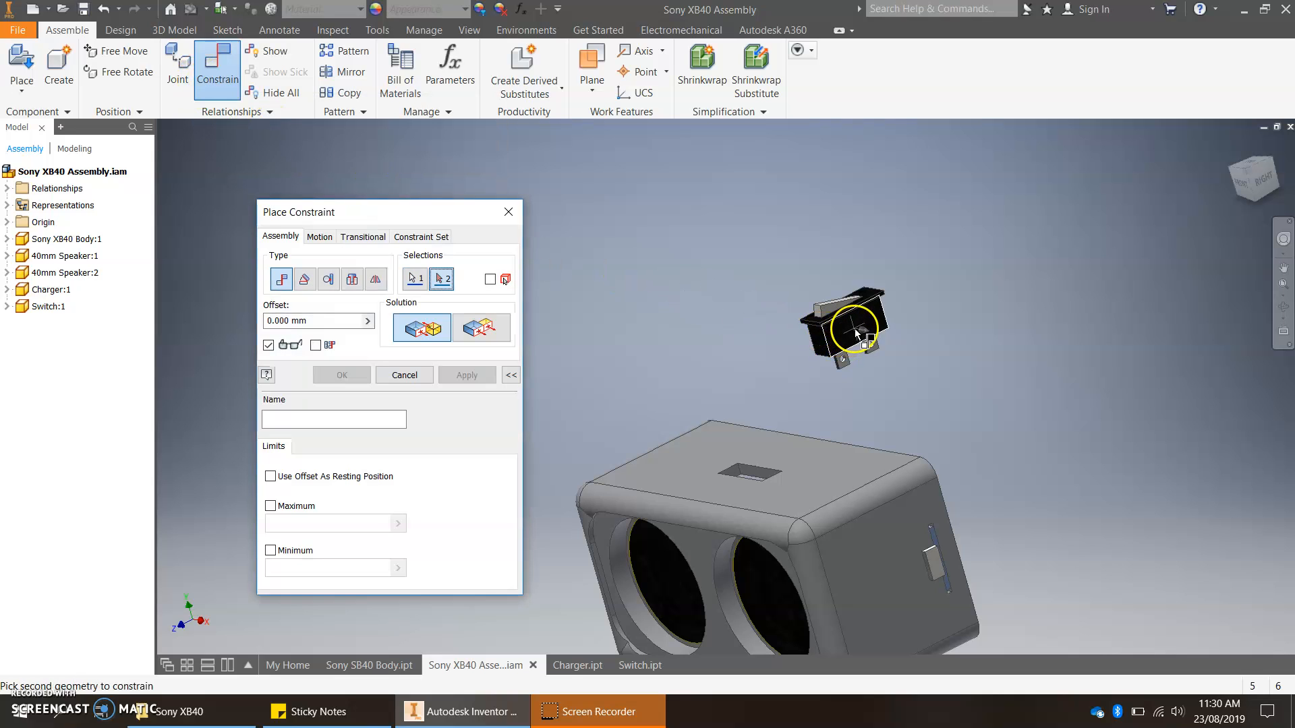
scroll(757, 475, "up", 6)
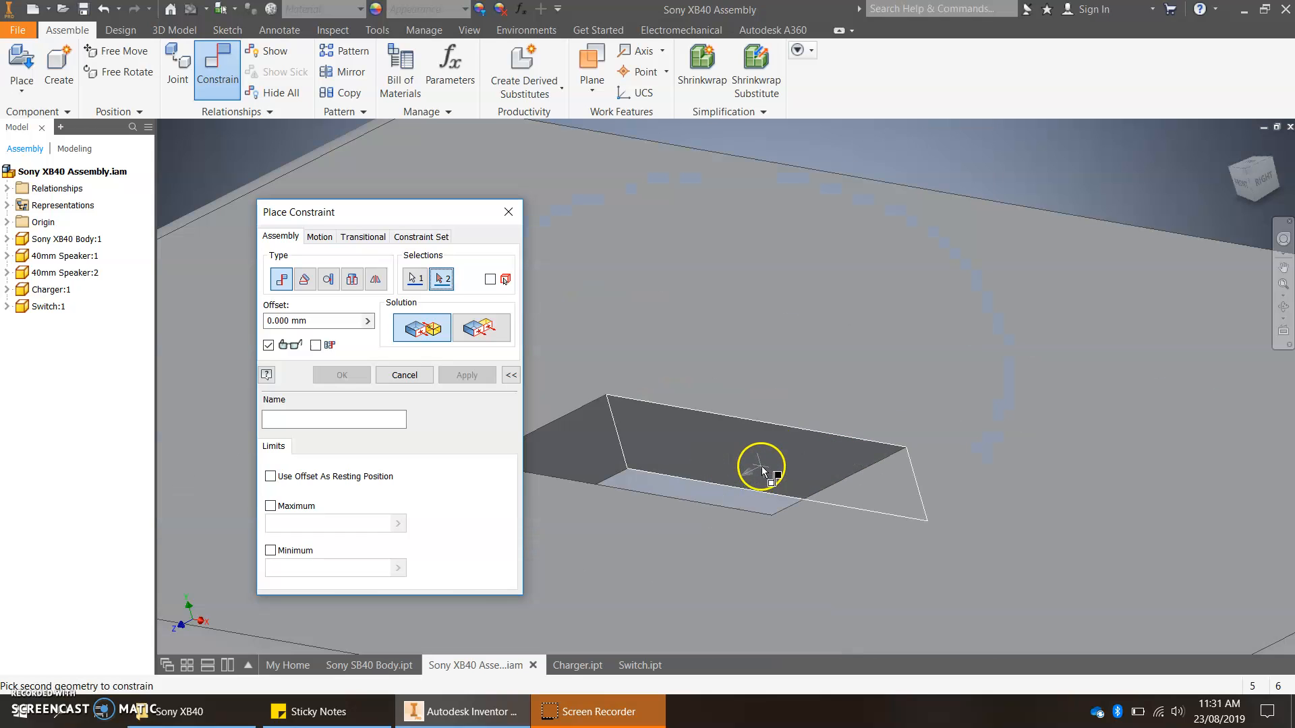
left_click(757, 461)
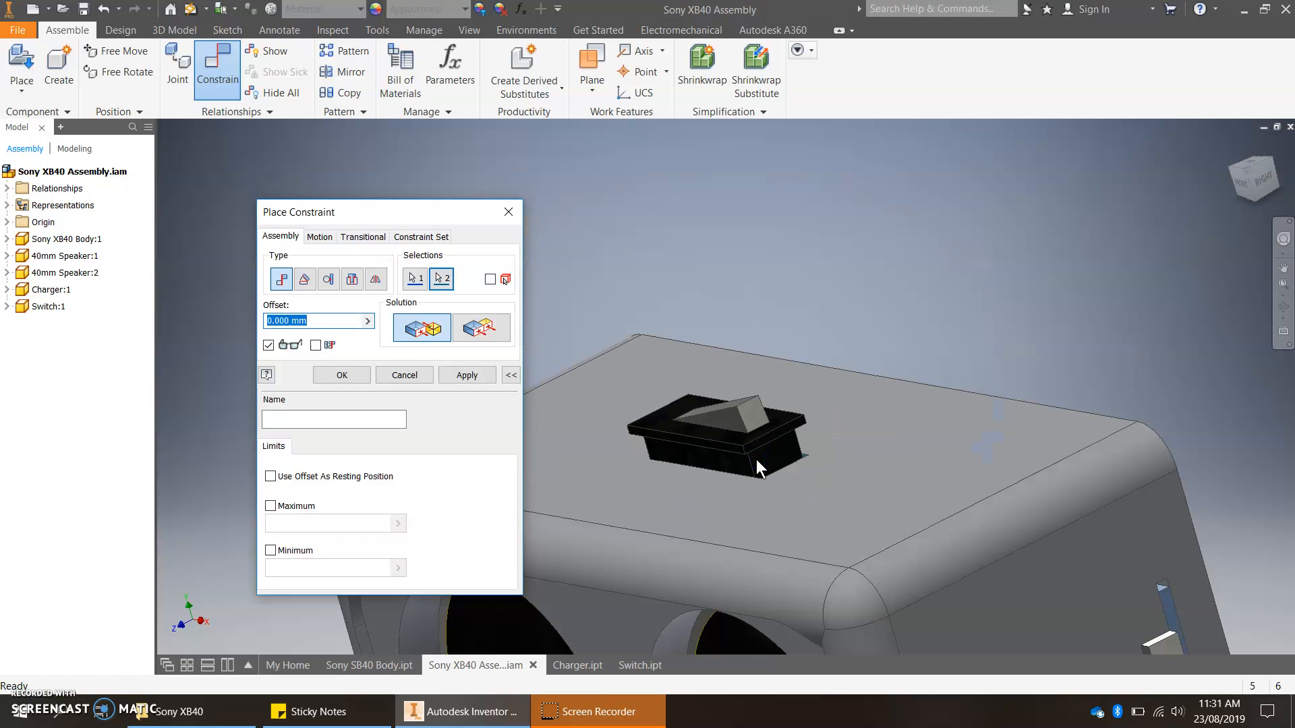
left_click(454, 373)
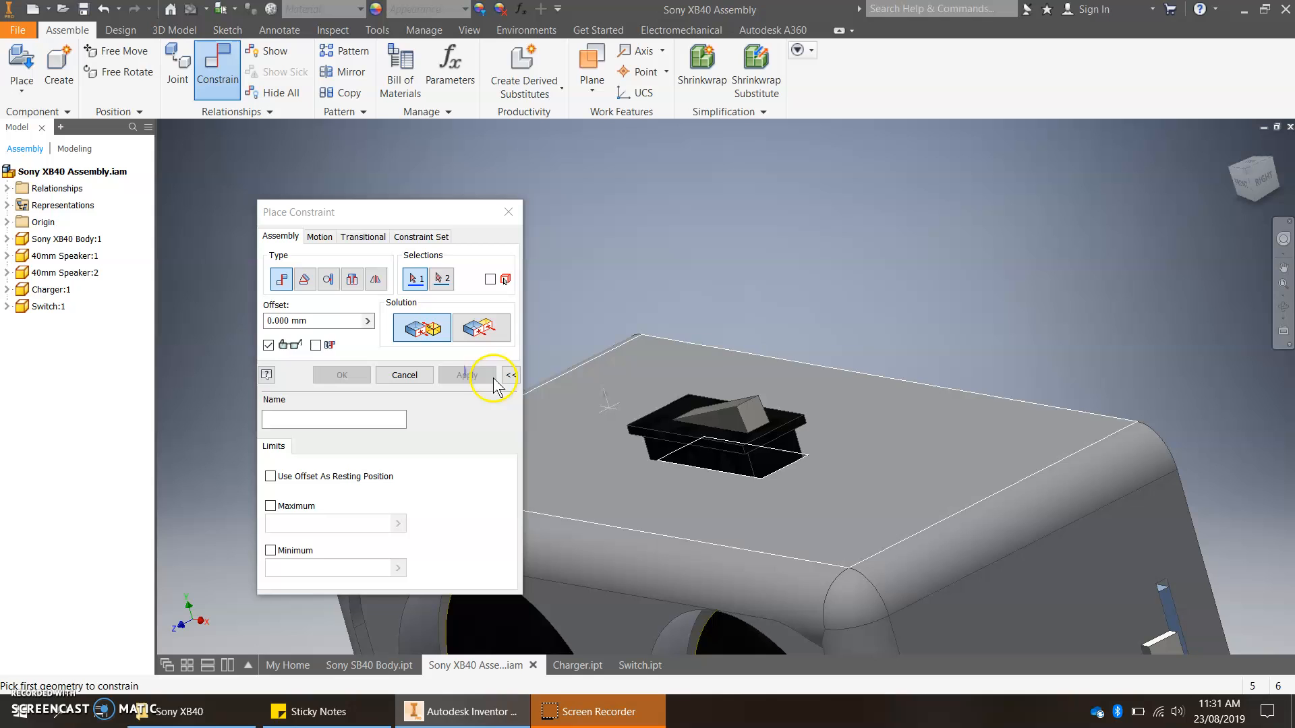
Step: Mate the underside of the Switch's flange with the body's top face, at 0 mm offset
left_click(791, 501)
scroll(789, 445, "up", 4)
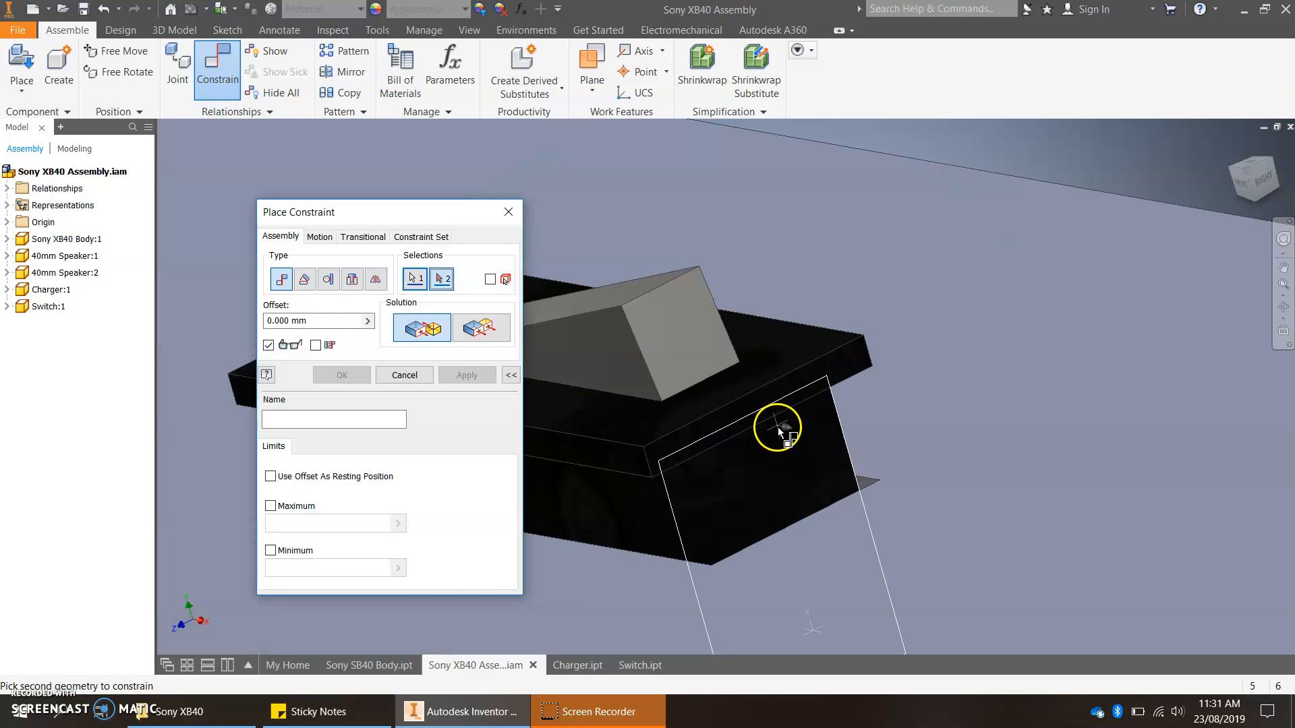
left_click(781, 419)
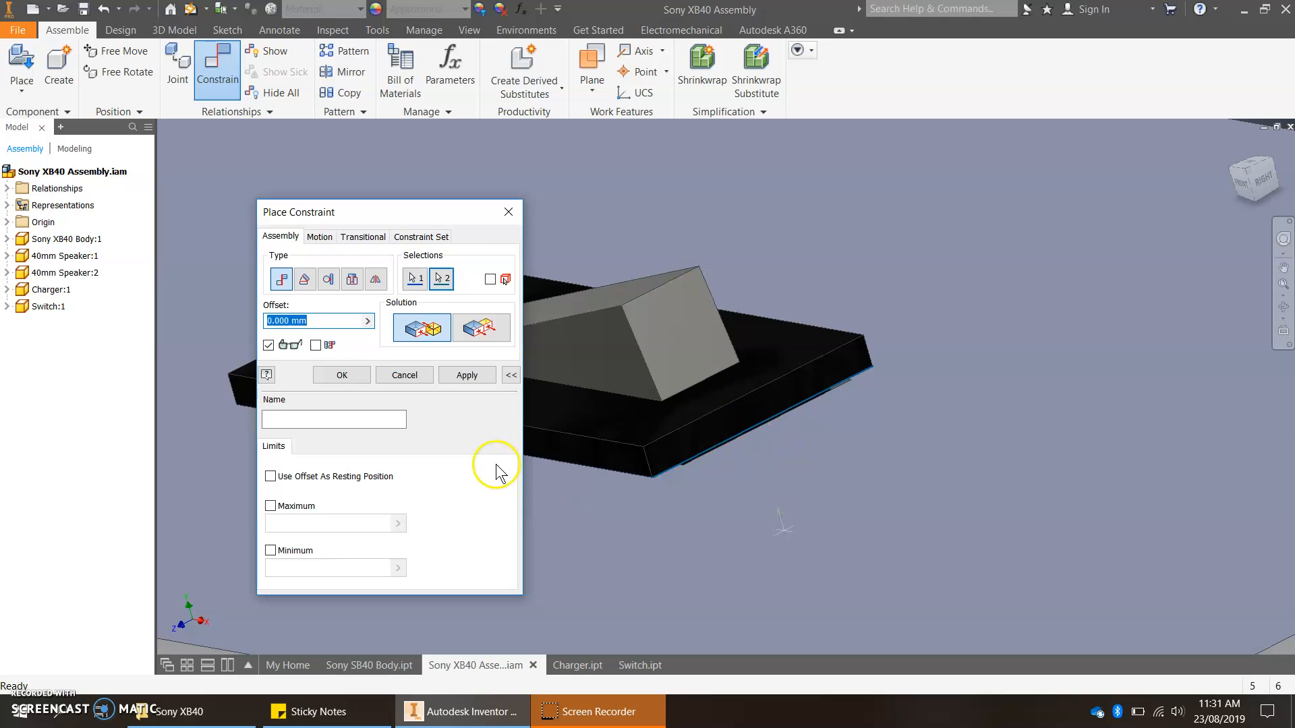
left_click(478, 381)
scroll(610, 459, "down", 3)
middle_click_drag(882, 444, 1129, 414)
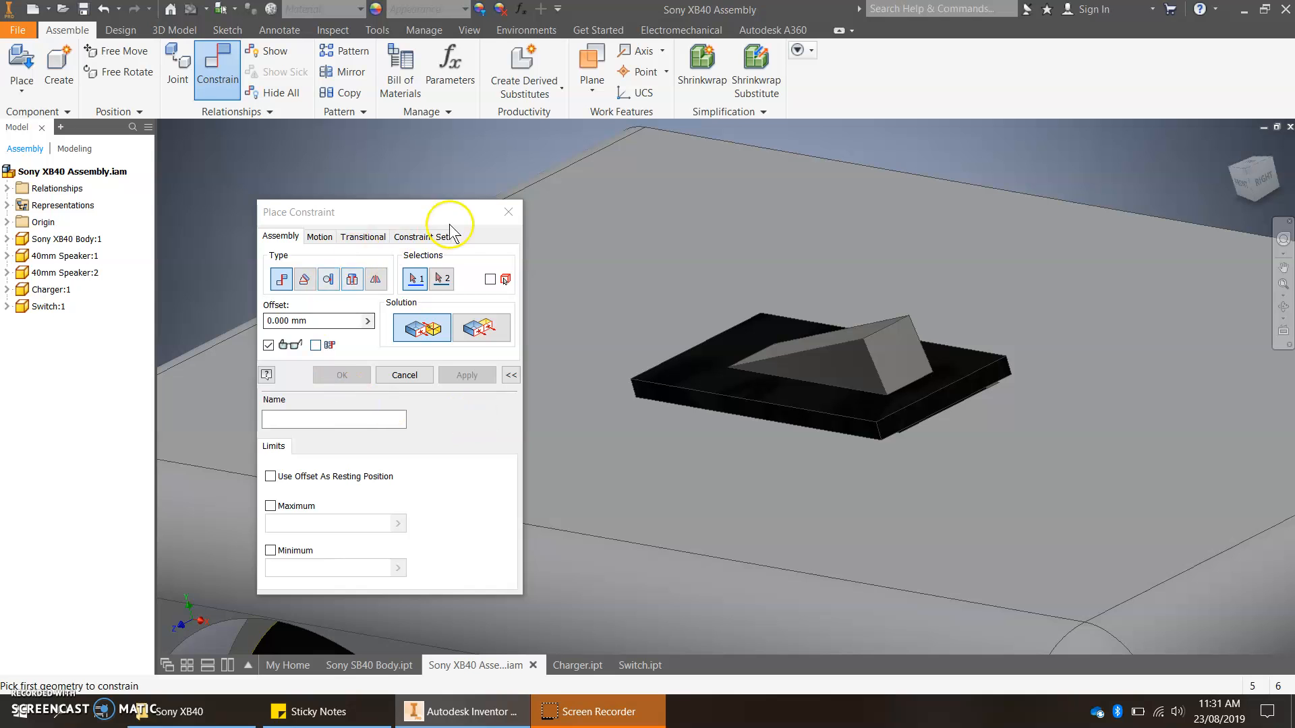
left_click(405, 375)
Step: Slide the Switch along the cutout and mate its housing's short end face with the cutout's short end wall, at 0 mm offset
left_click_drag(848, 397, 607, 388)
left_click(318, 180)
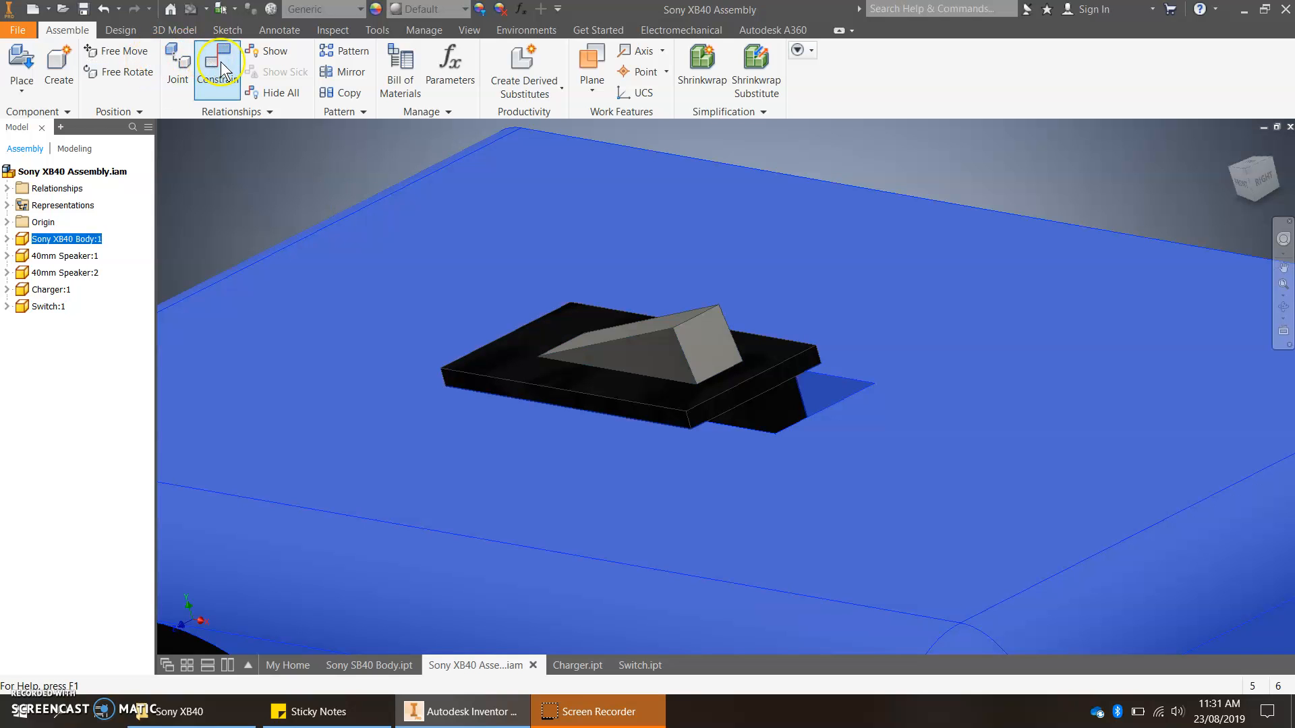
left_click(211, 96)
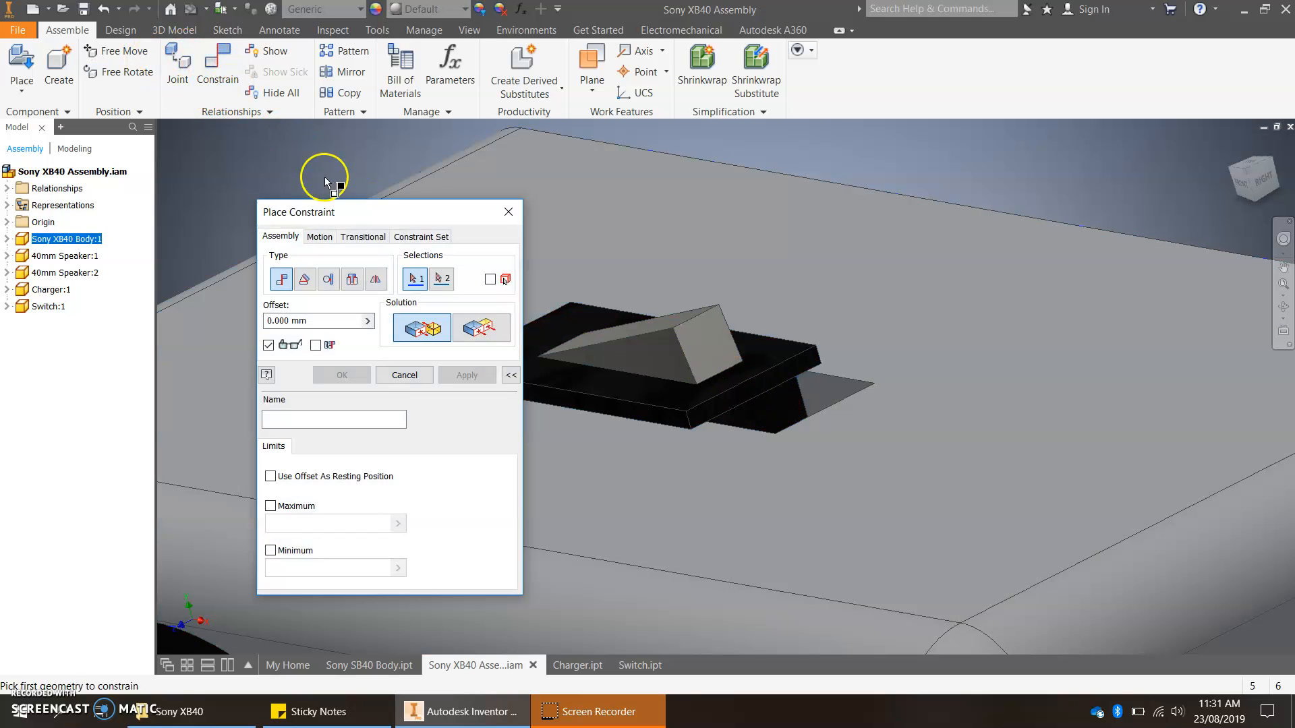
left_click(771, 413)
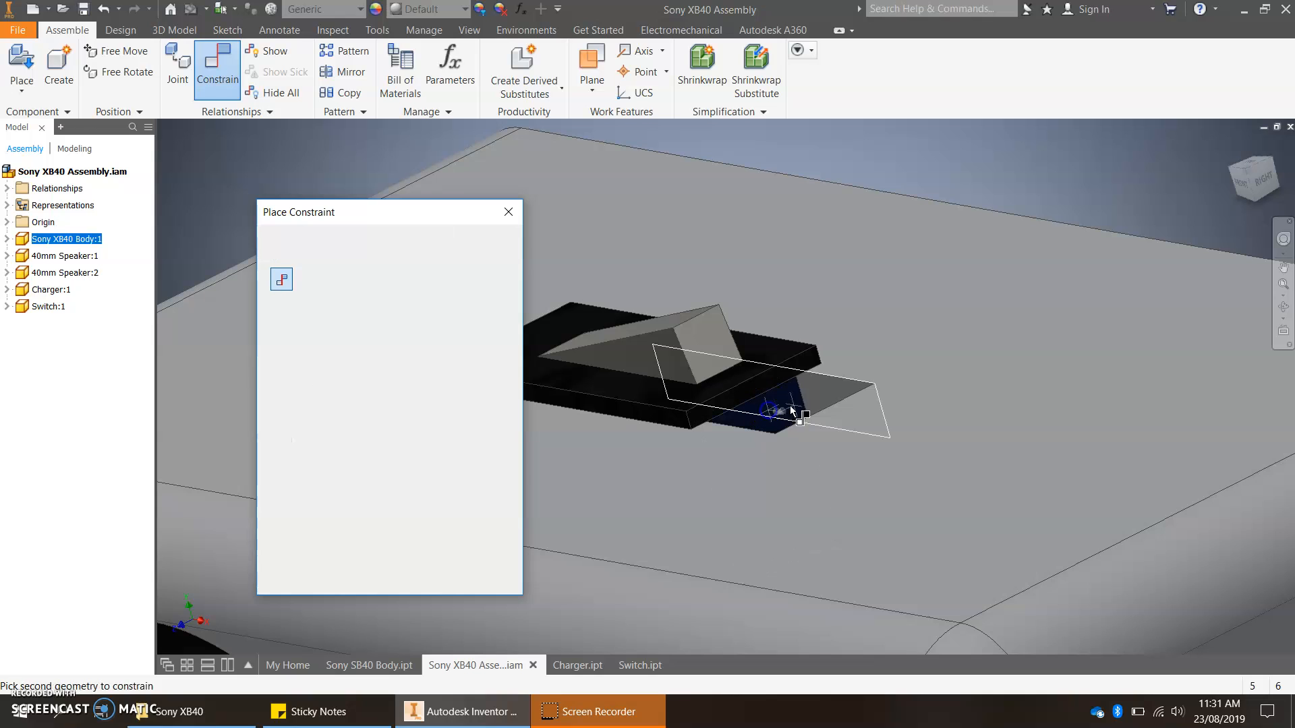
left_click(829, 411)
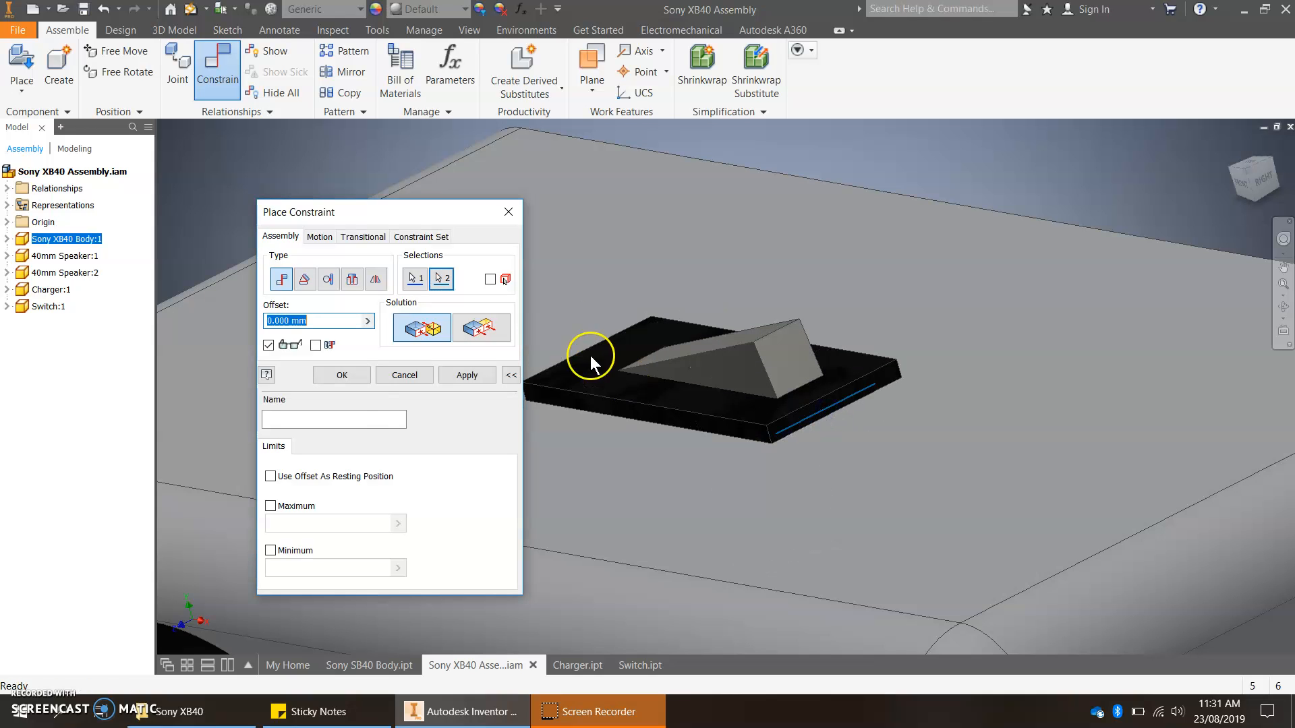
left_click(341, 375)
scroll(347, 405, "up", 5)
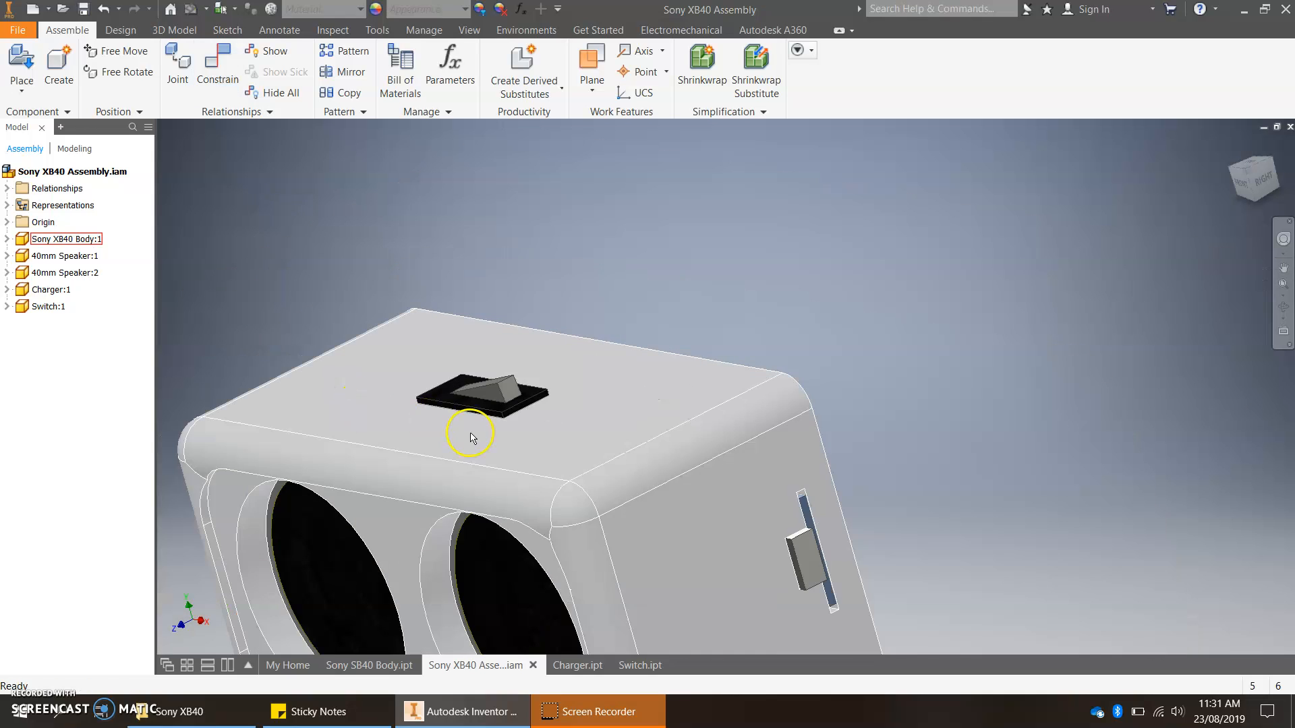
middle_click_drag(515, 497, 567, 538)
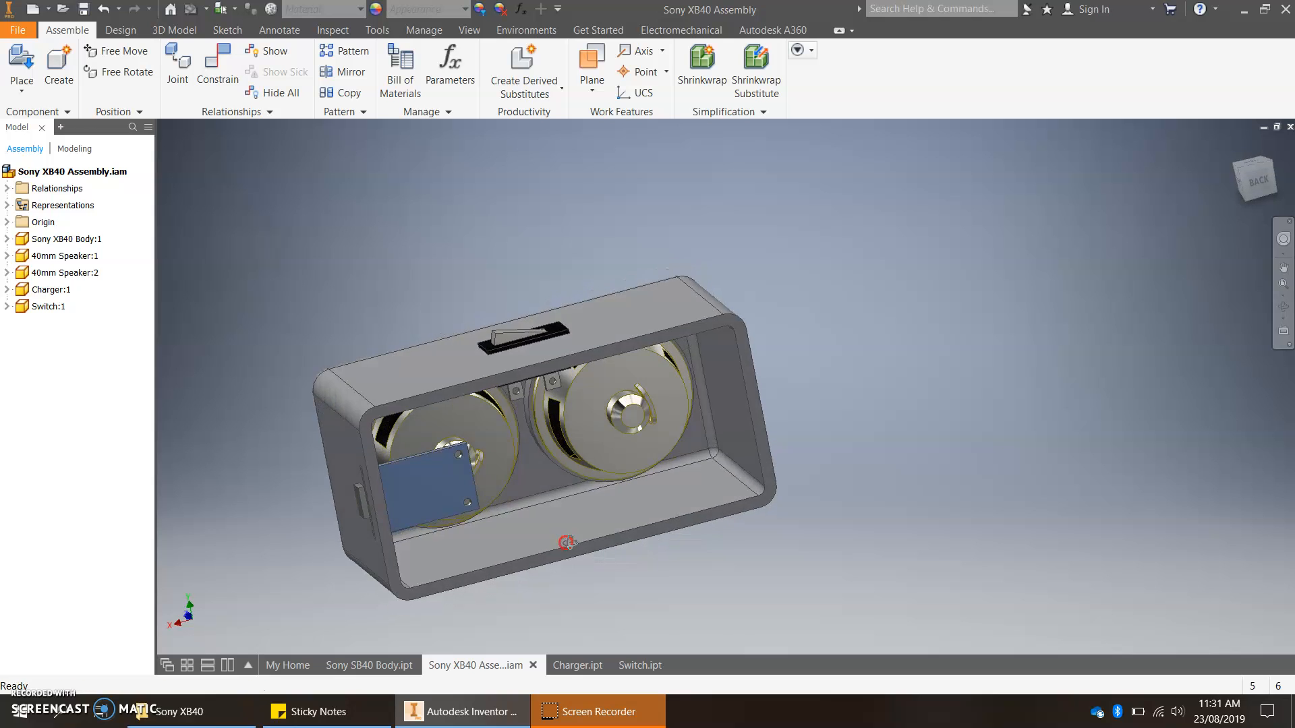